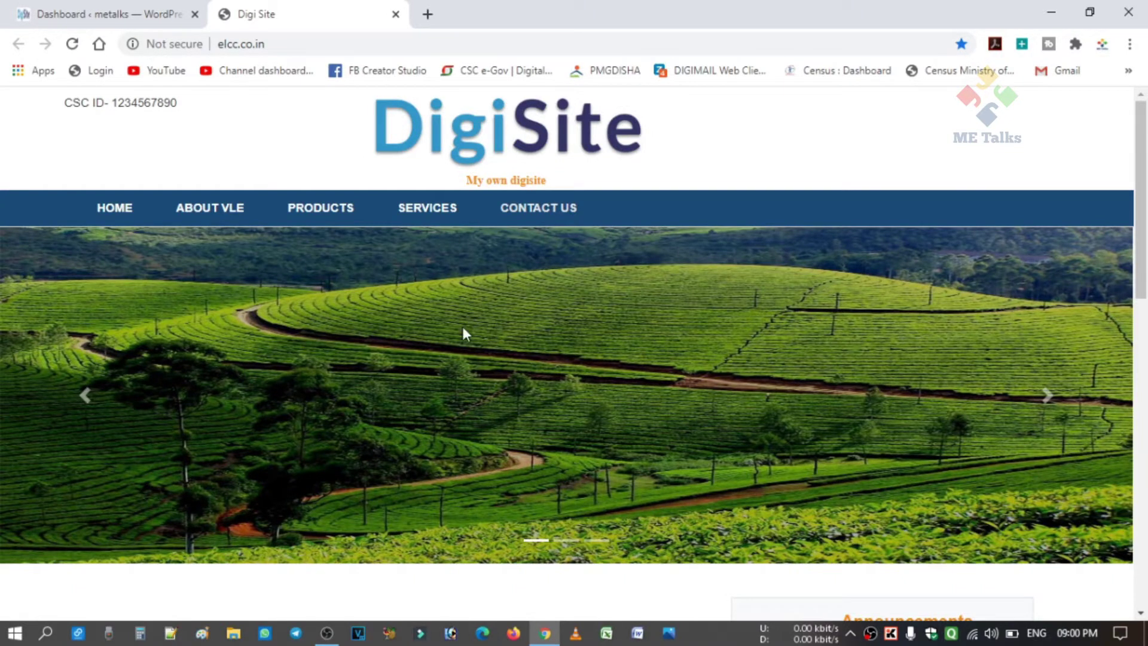
pyautogui.scroll(-12, 463, 328)
pyautogui.scroll(5, 464, 321)
pyautogui.scroll(7, 464, 322)
pyautogui.scroll(-5, 783, 146)
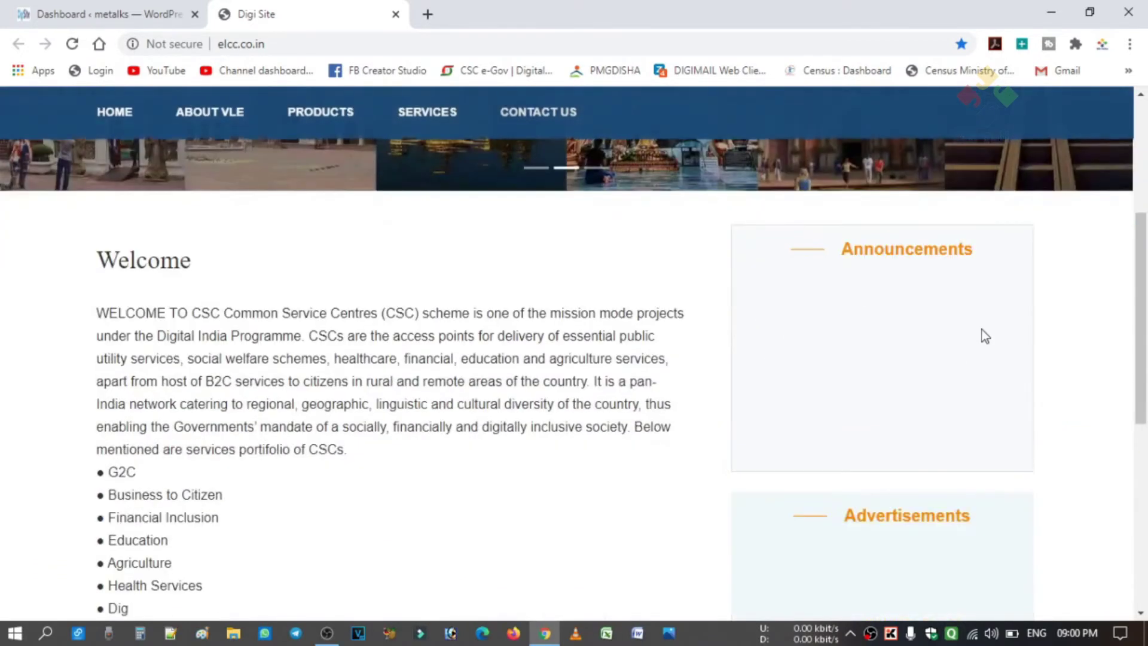
pyautogui.scroll(-3, 922, 337)
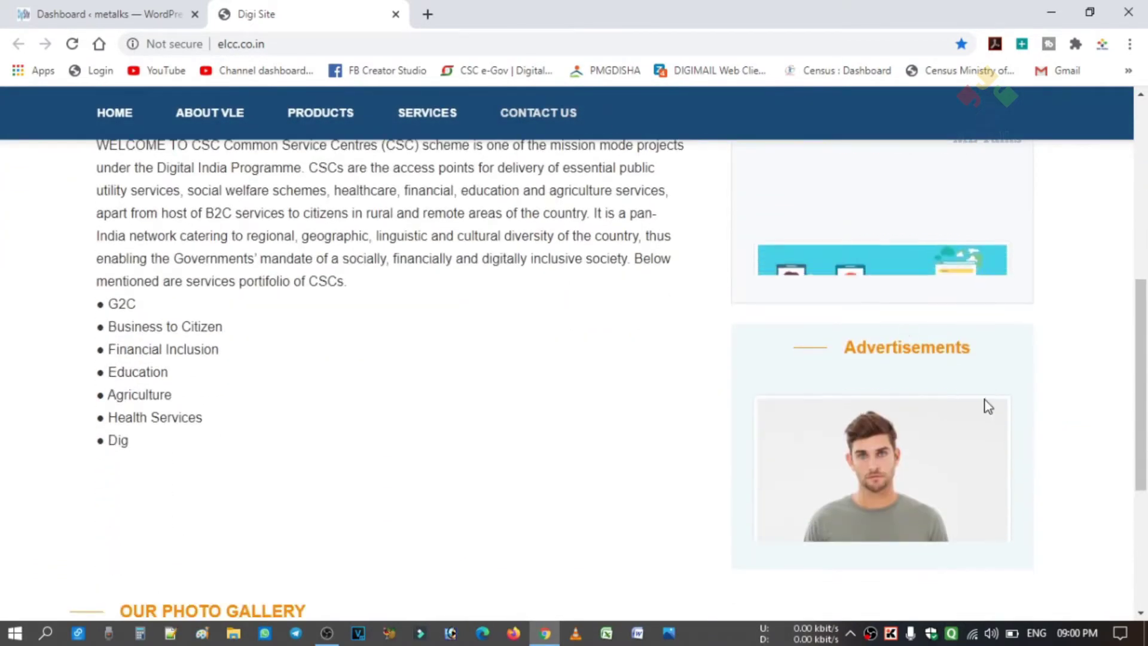
pyautogui.scroll(5, 909, 442)
pyautogui.scroll(-1, 777, 460)
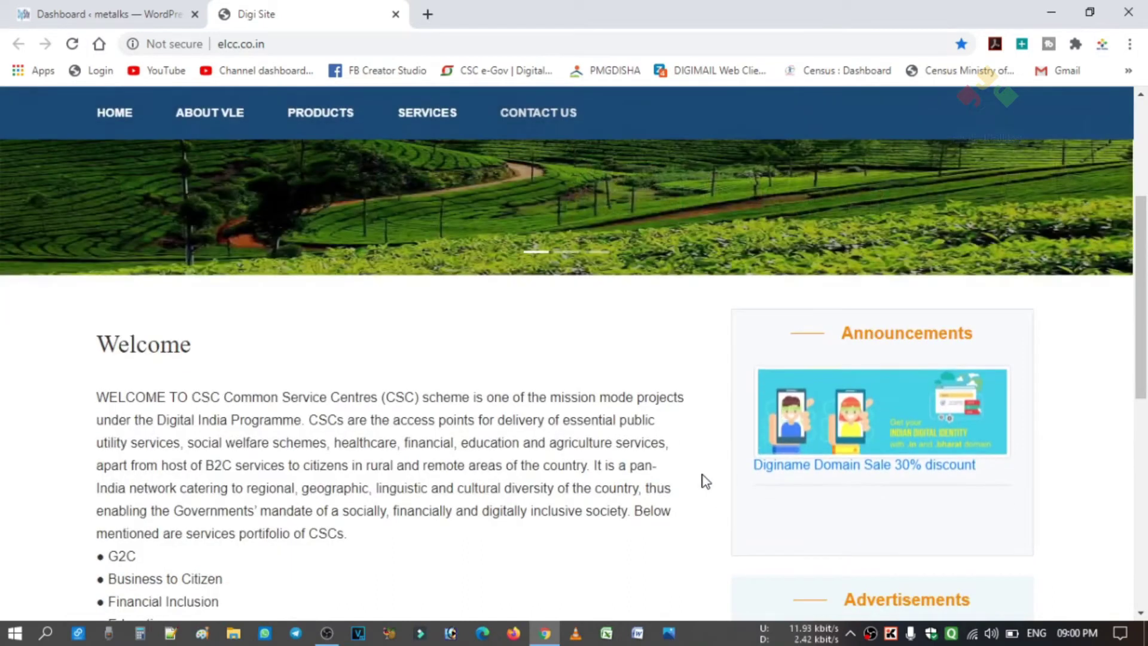
pyautogui.scroll(-4, 696, 476)
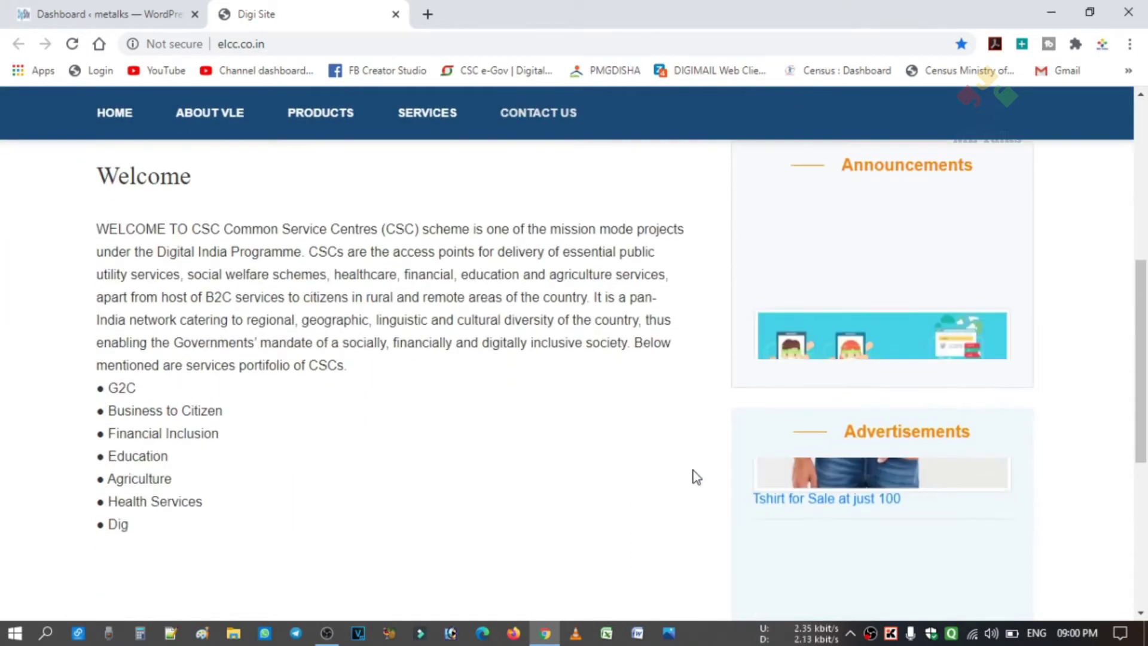
pyautogui.scroll(-2, 697, 476)
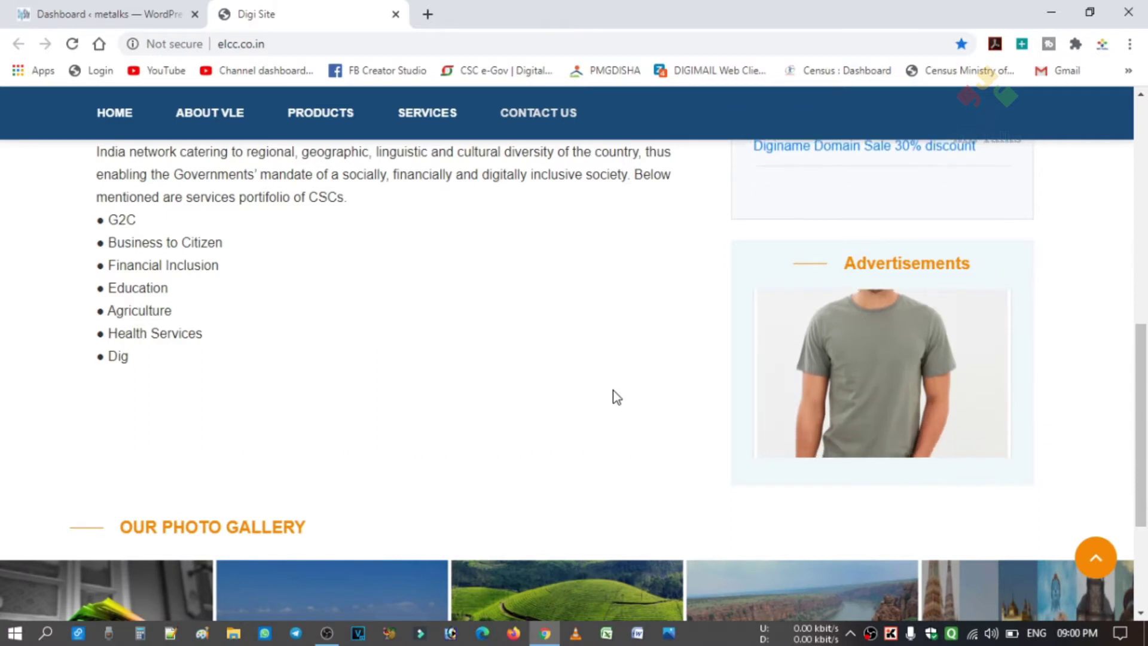
pyautogui.scroll(1, 612, 389)
pyautogui.scroll(5, 612, 390)
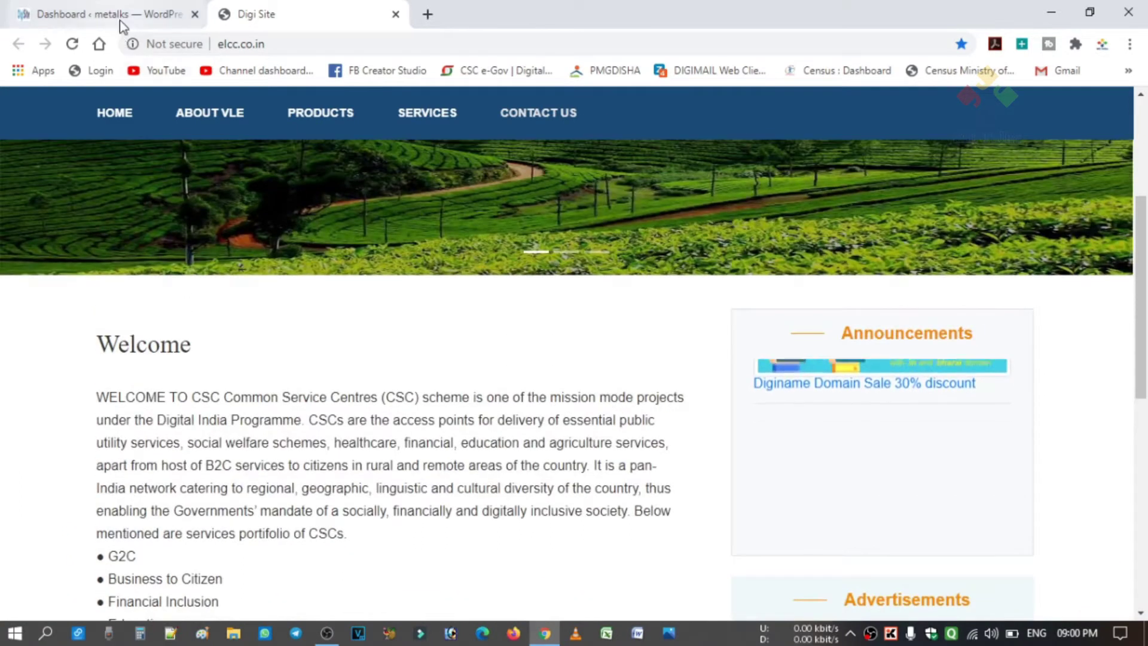
# From the dashboard, go to Appearance > Theme Options to reach the header logo settings.
pyautogui.click(120, 22)
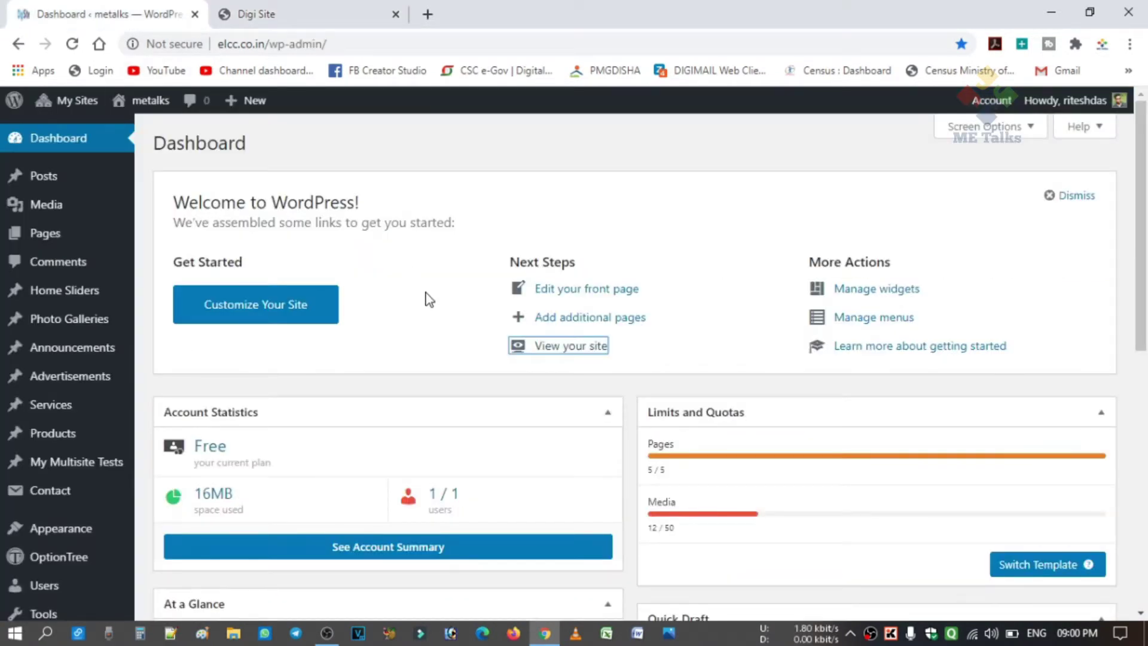
pyautogui.click(375, 26)
pyautogui.scroll(2, 543, 199)
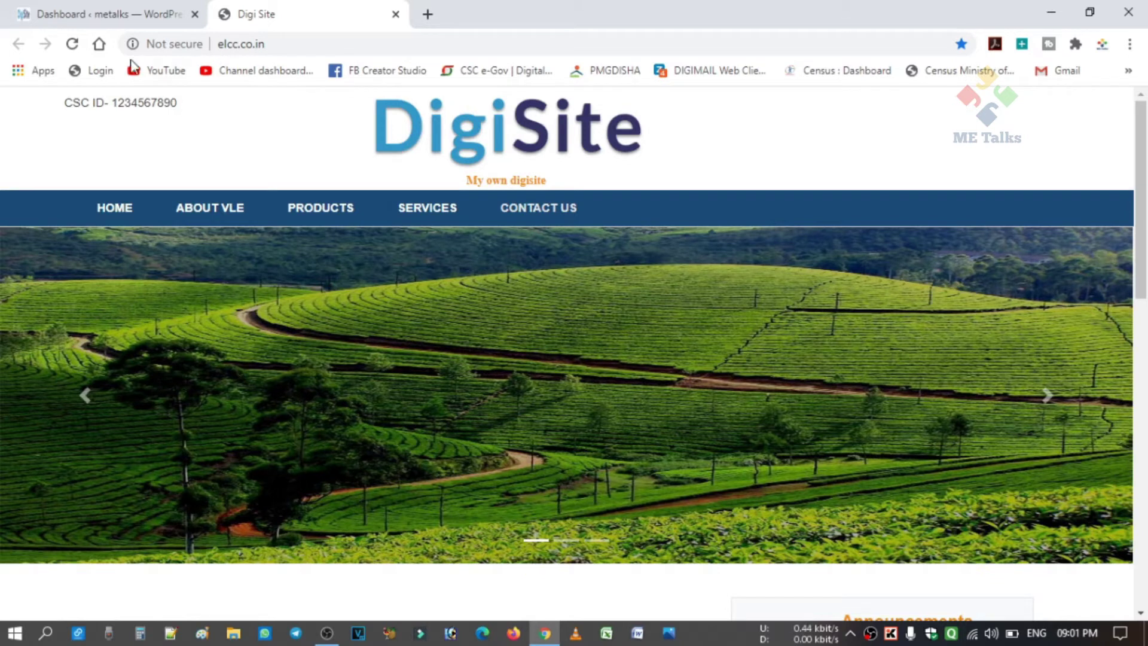
pyautogui.click(111, 21)
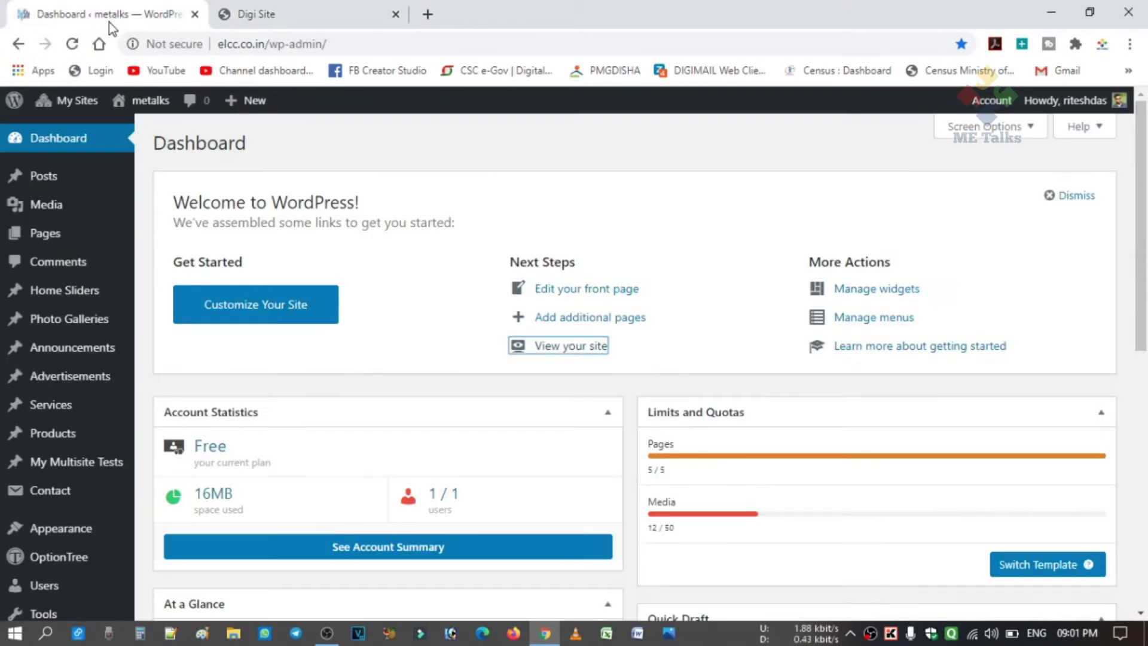
pyautogui.moveTo(74, 538)
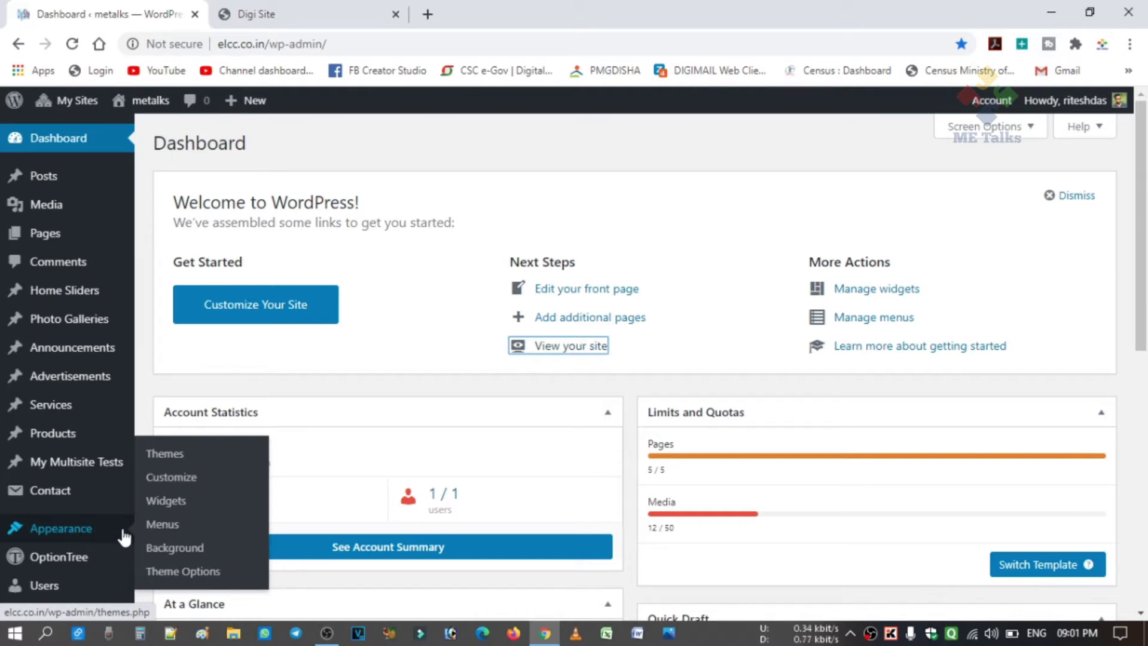
pyautogui.click(183, 575)
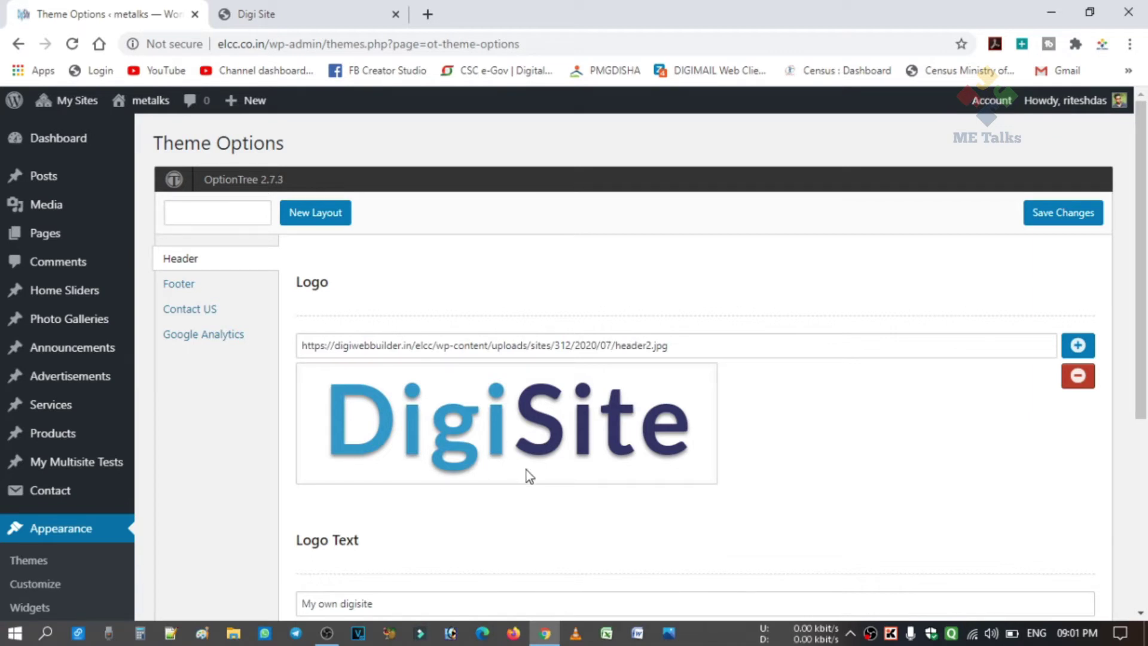
# Remove the DigiSite logo and upload 'metalks logo' from Desktop > web me as the header logo.
pyautogui.click(1078, 376)
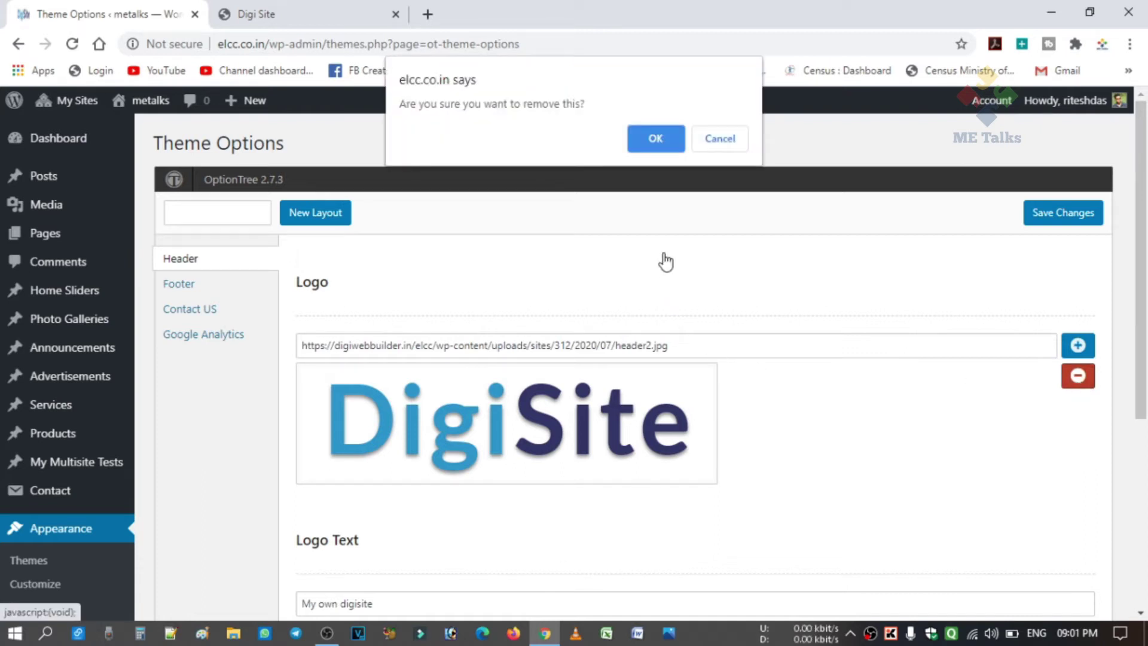
pyautogui.click(656, 140)
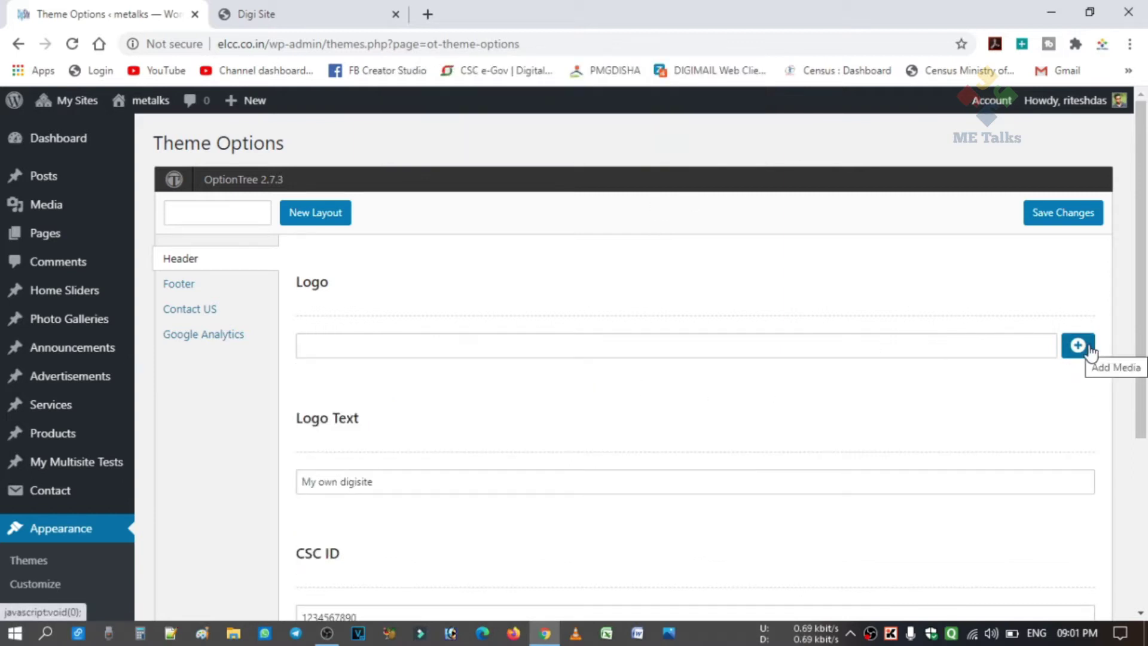
pyautogui.click(1079, 348)
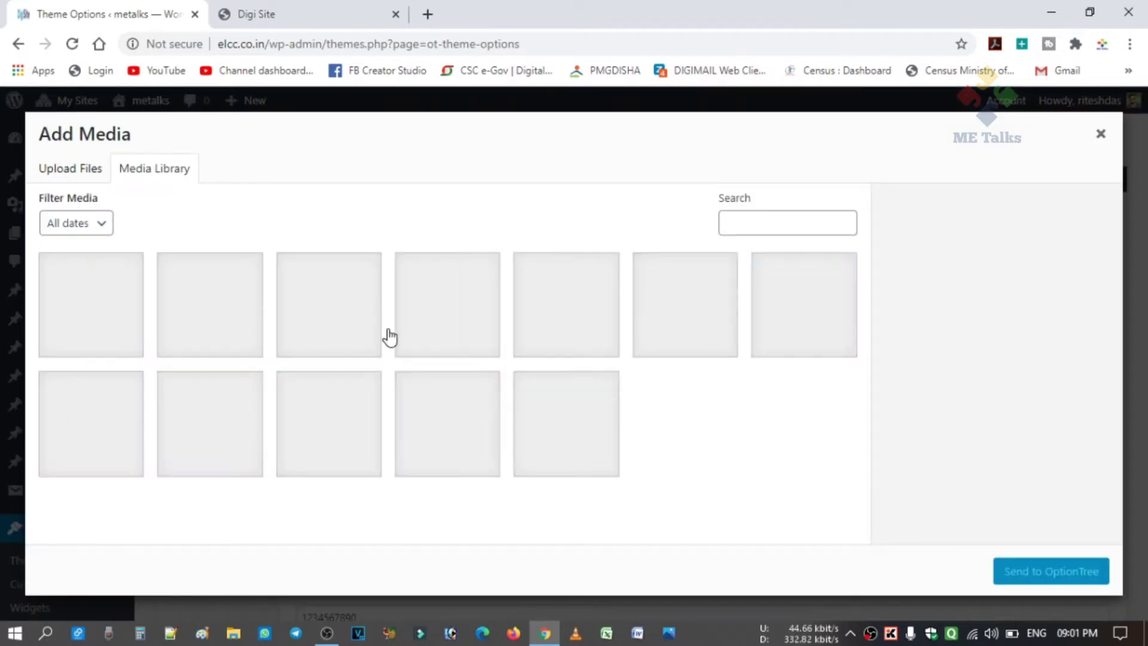
pyautogui.click(81, 177)
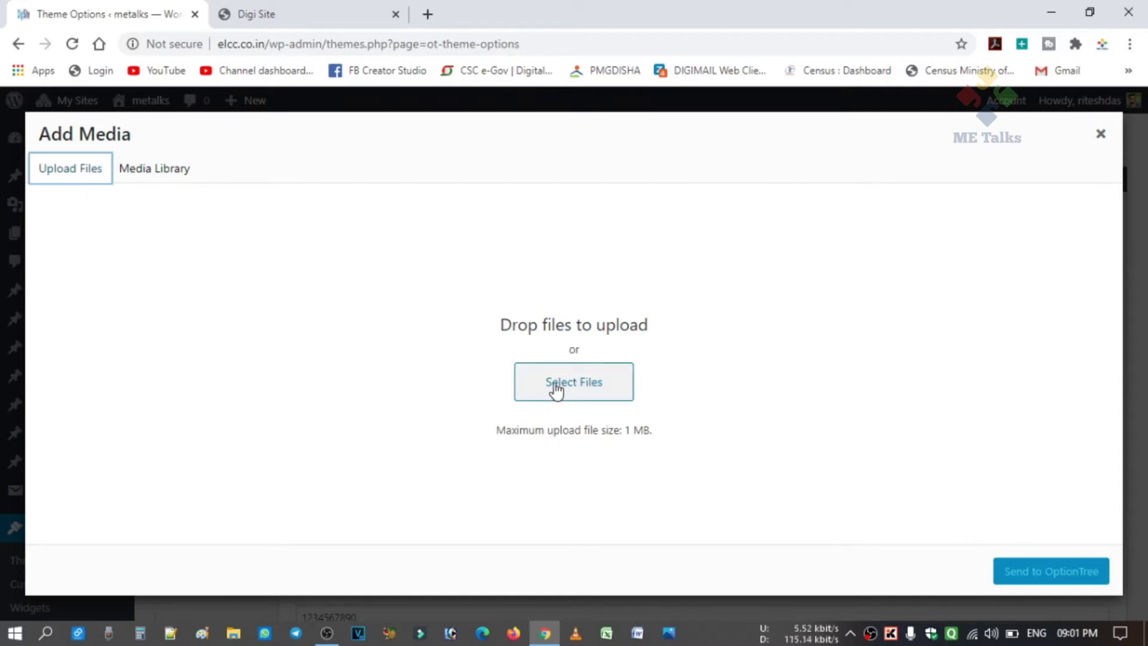
pyautogui.click(585, 395)
pyautogui.click(585, 395)
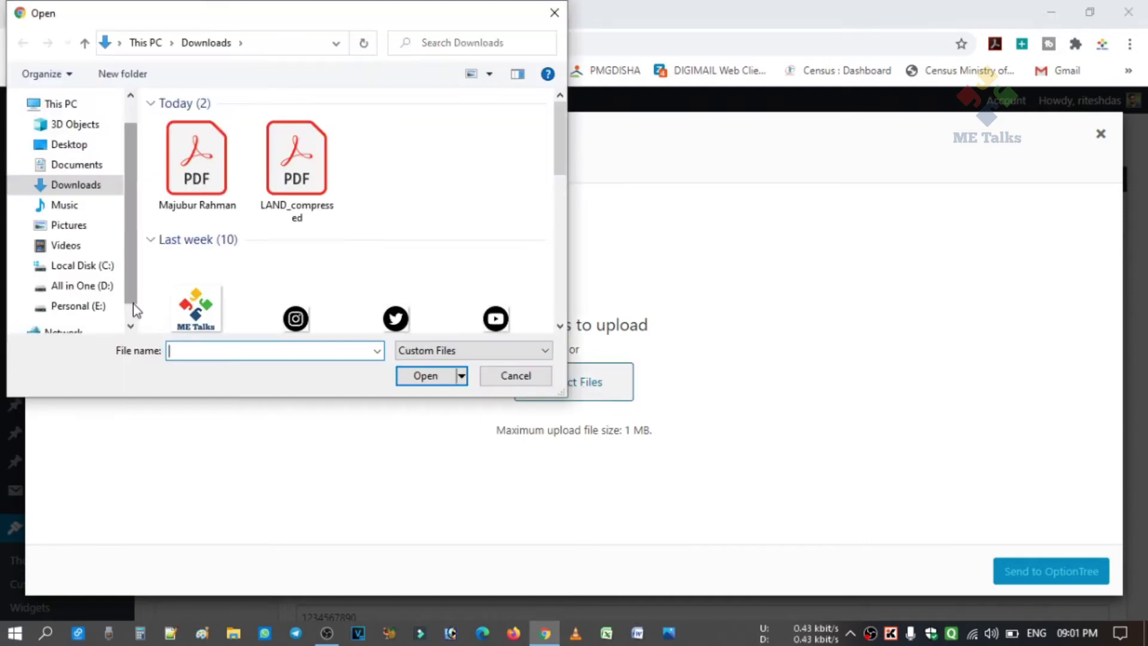
pyautogui.scroll(-1, 134, 307)
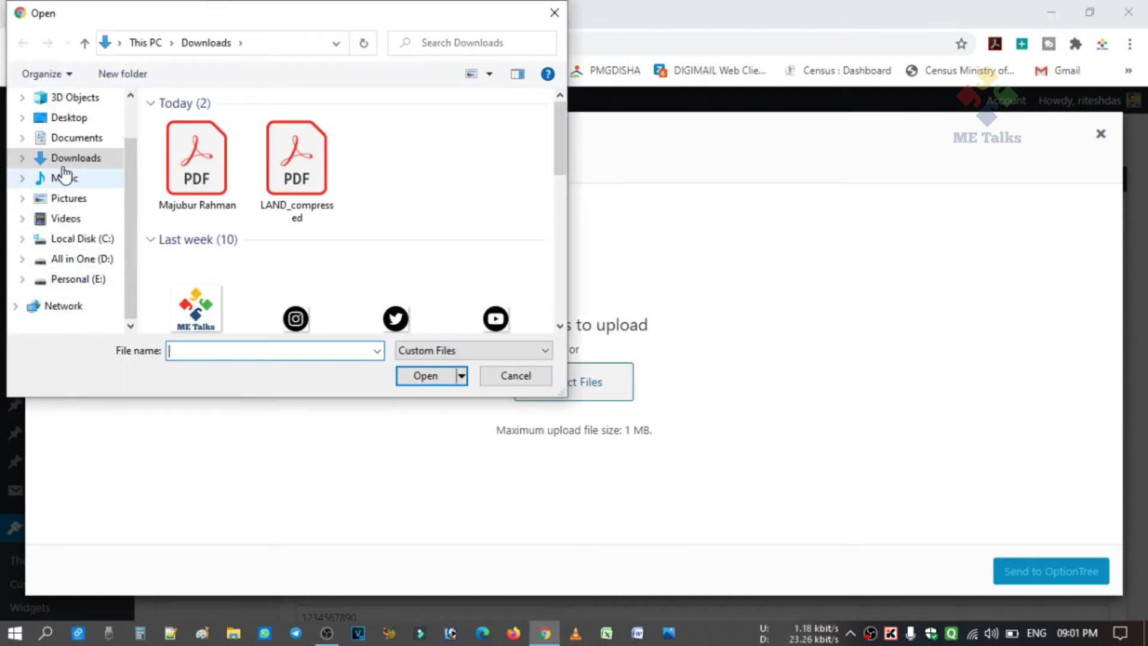
pyautogui.click(79, 117)
pyautogui.doubleClick(327, 177)
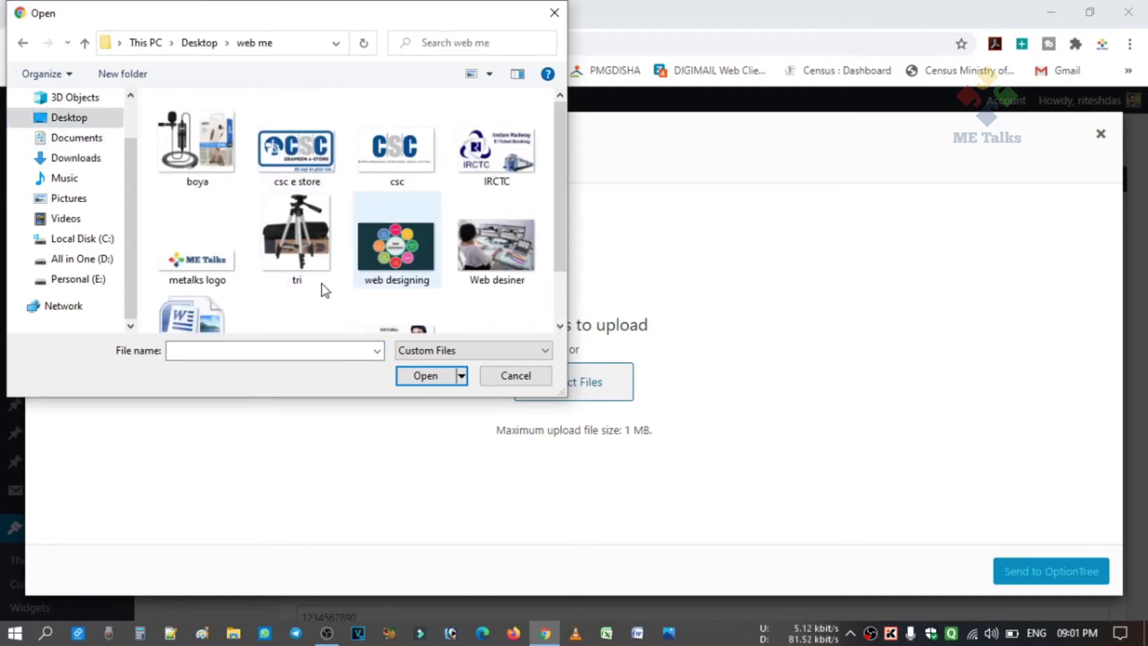
pyautogui.click(197, 257)
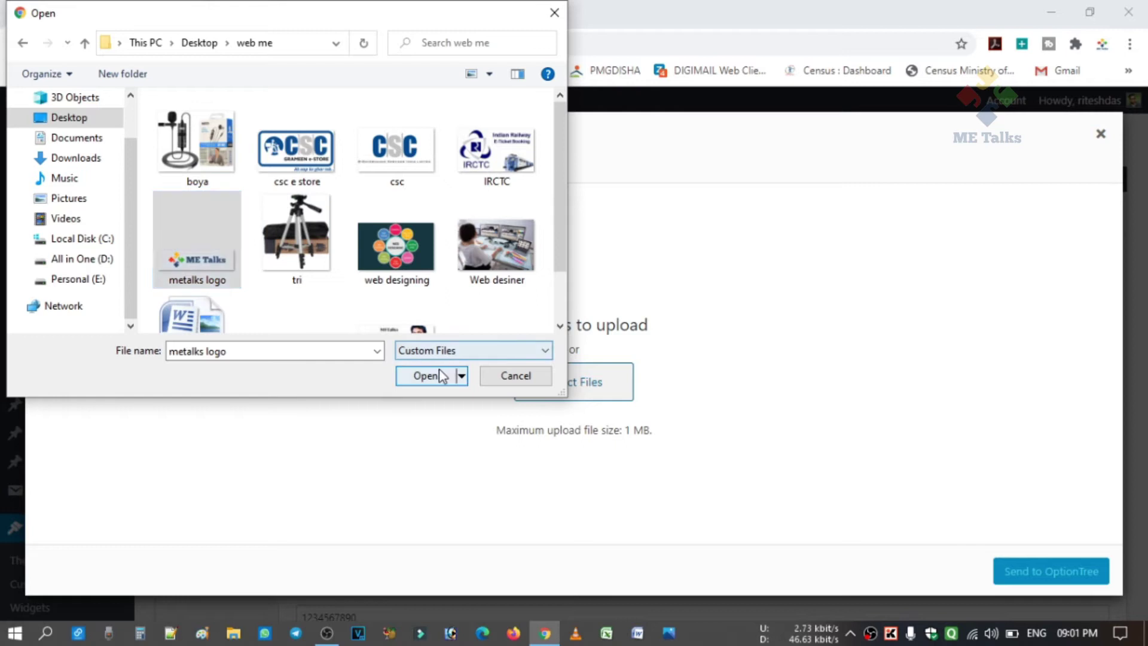
pyautogui.click(440, 374)
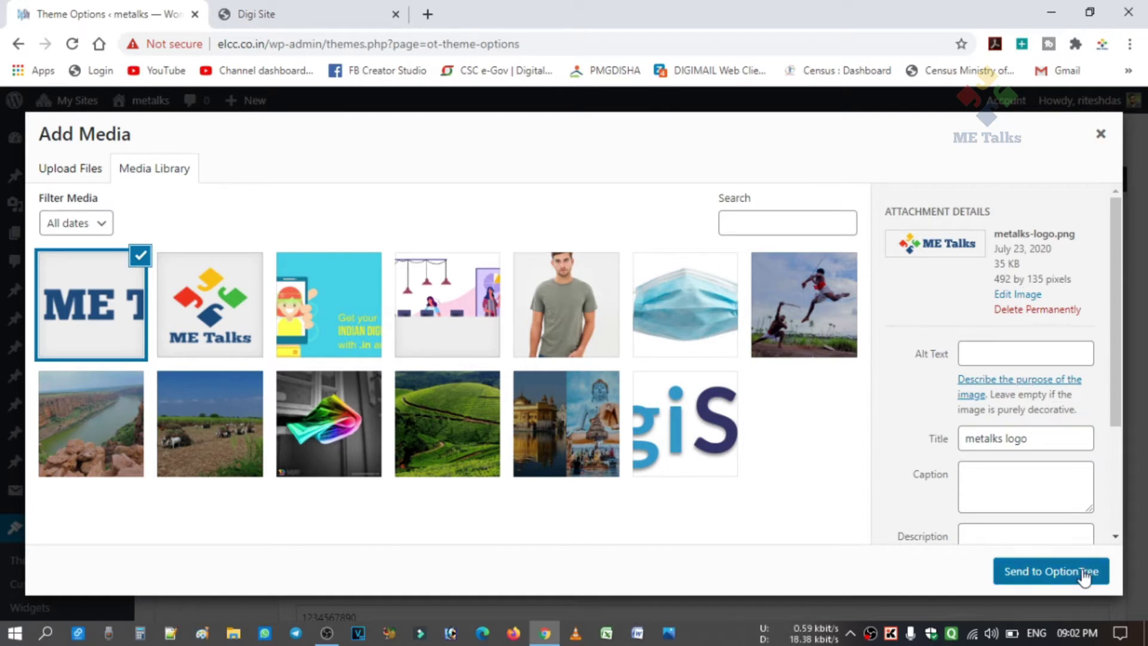
pyautogui.click(1055, 571)
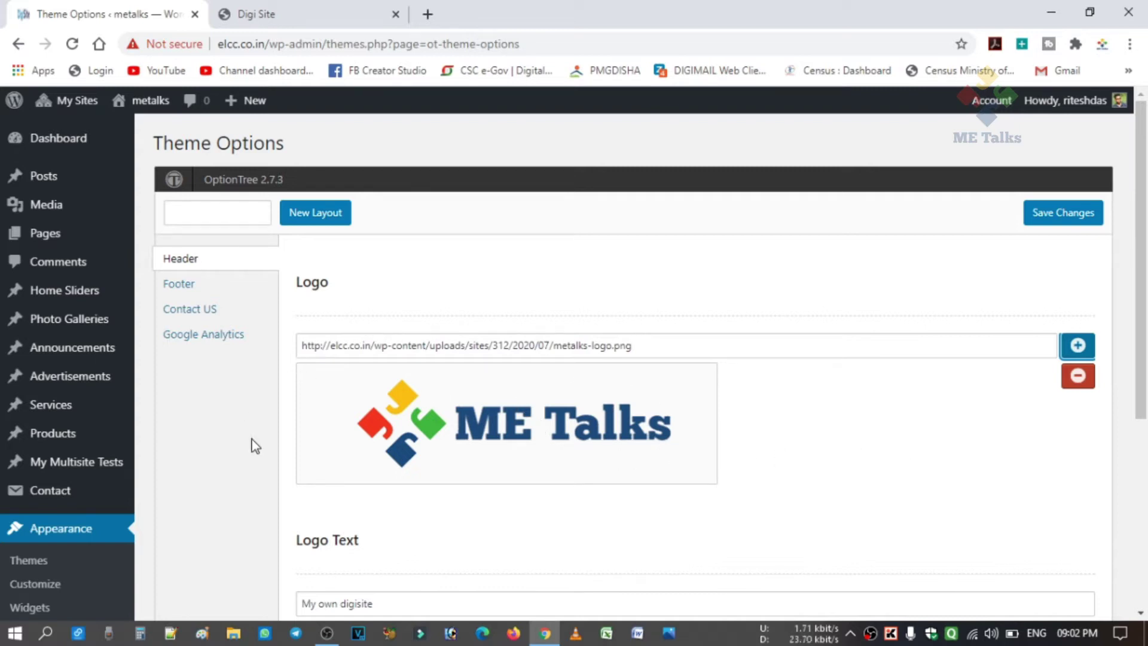
# Save the Theme Options and reload the live site to confirm the ME Talks logo appears.
pyautogui.click(1053, 226)
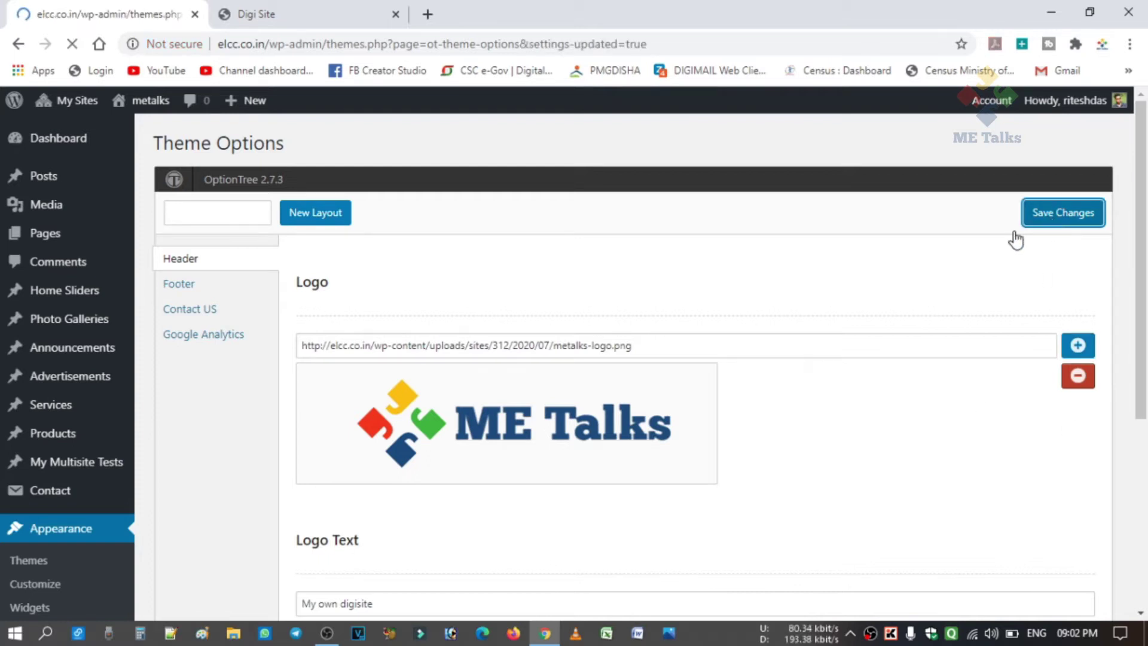
pyautogui.click(261, 16)
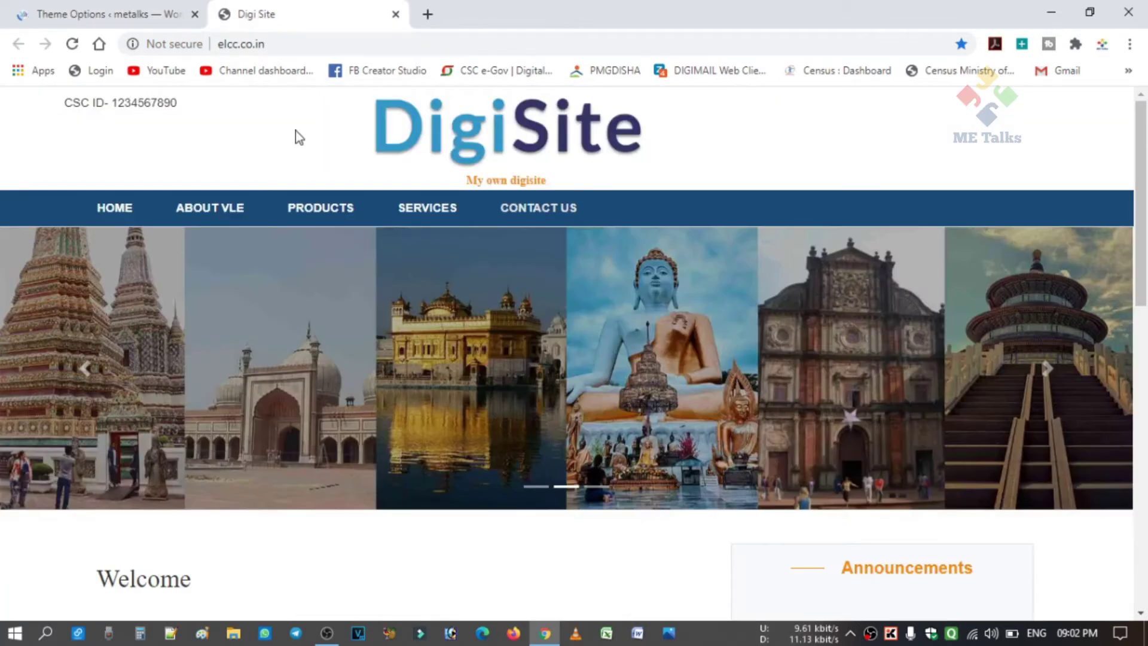
pyautogui.click(72, 44)
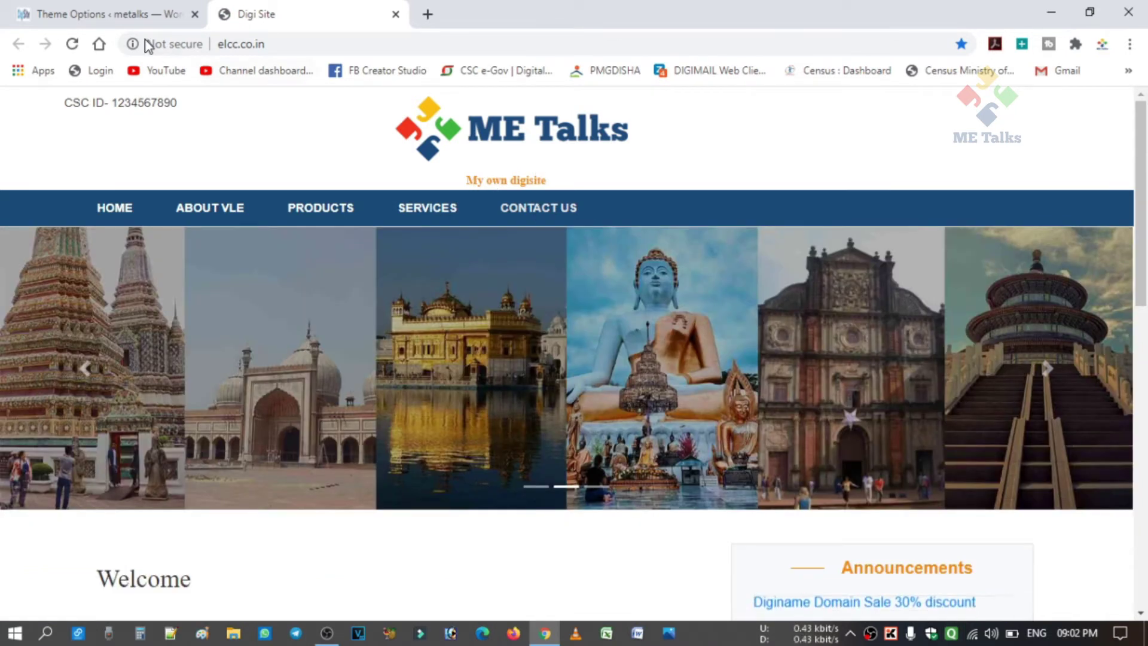
pyautogui.click(115, 17)
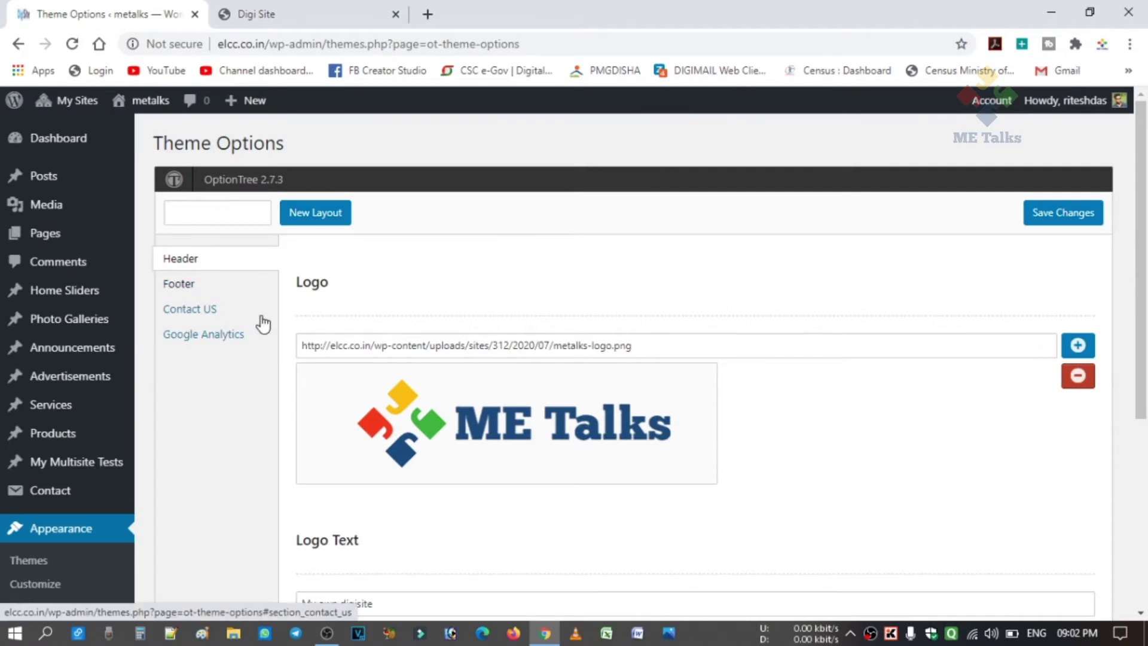
# Replace the logo text 'My own digisite' with the tagline 'A digital service provider'.
pyautogui.scroll(-4, 412, 356)
pyautogui.moveTo(418, 343); pyautogui.dragTo(279, 376)
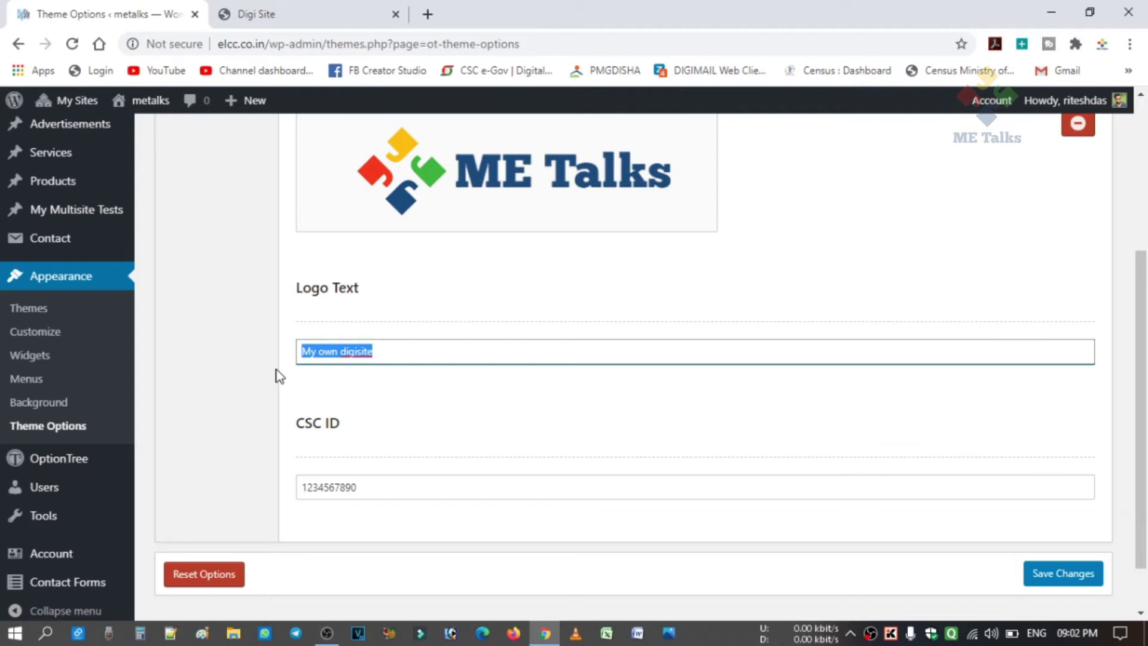
pyautogui.press('BackSpace')
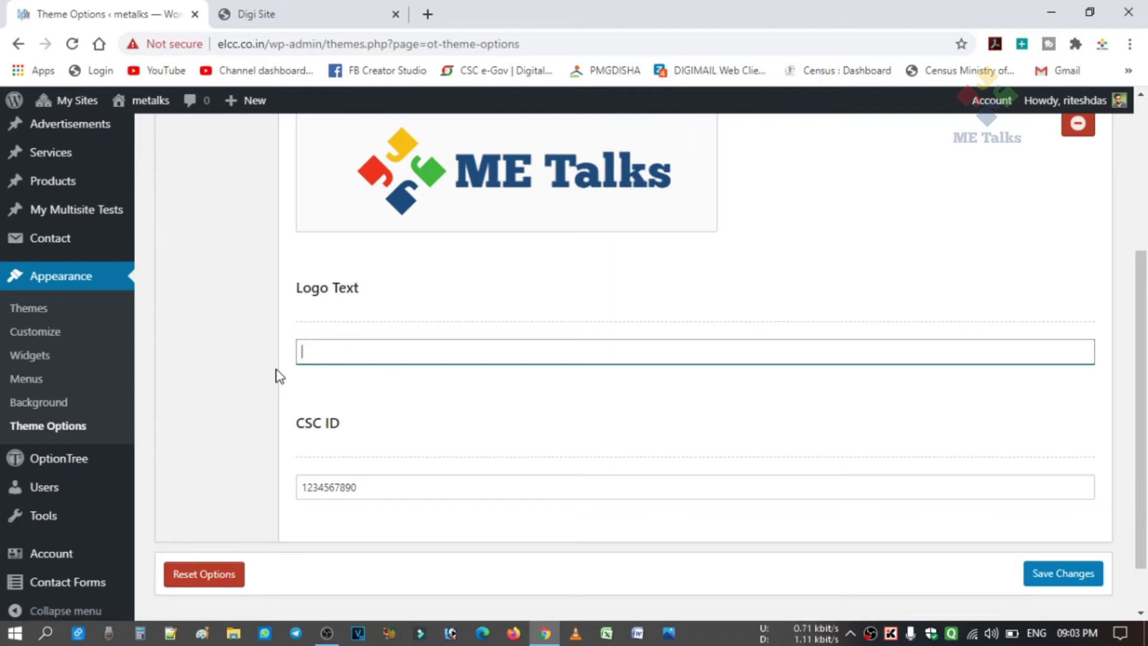
pyautogui.write('A digital service provider')
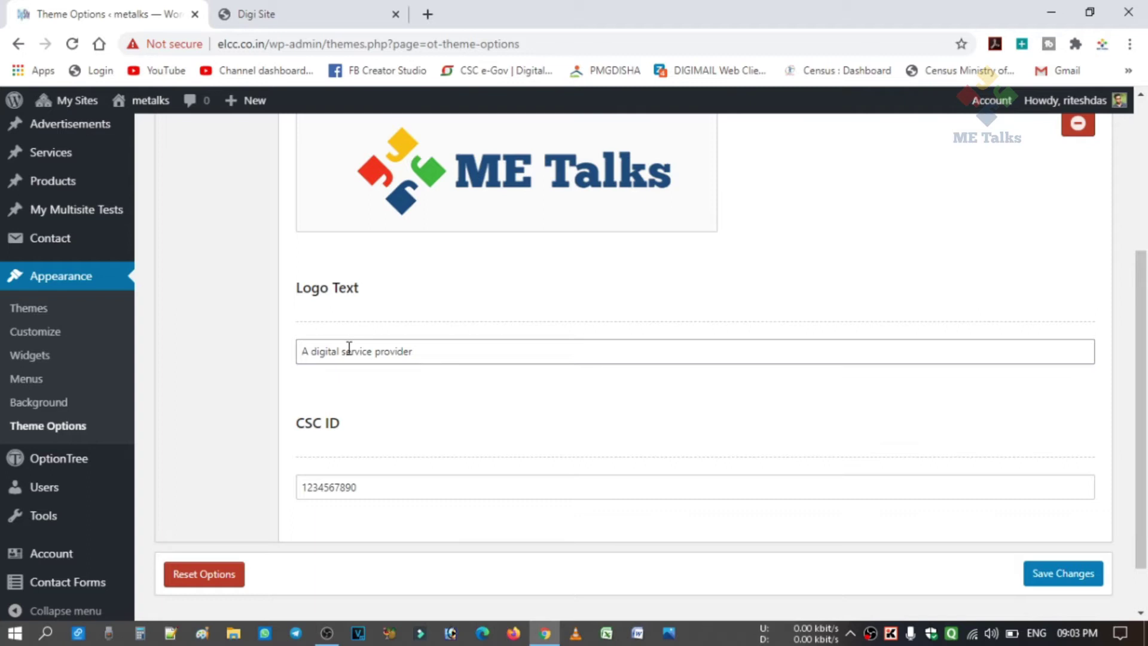
# Enter the new CSC ID, save the header options, and check the reloaded live site.
pyautogui.click(418, 486)
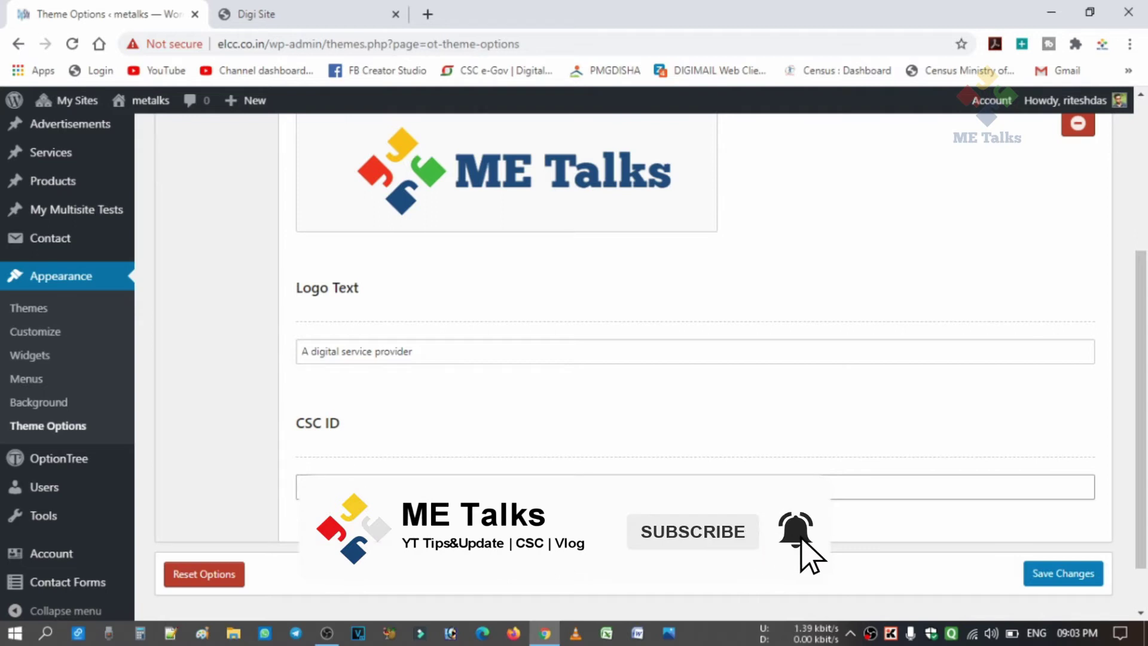
pyautogui.hotkey('ctrl', 'a')
pyautogui.press('BackSpace')
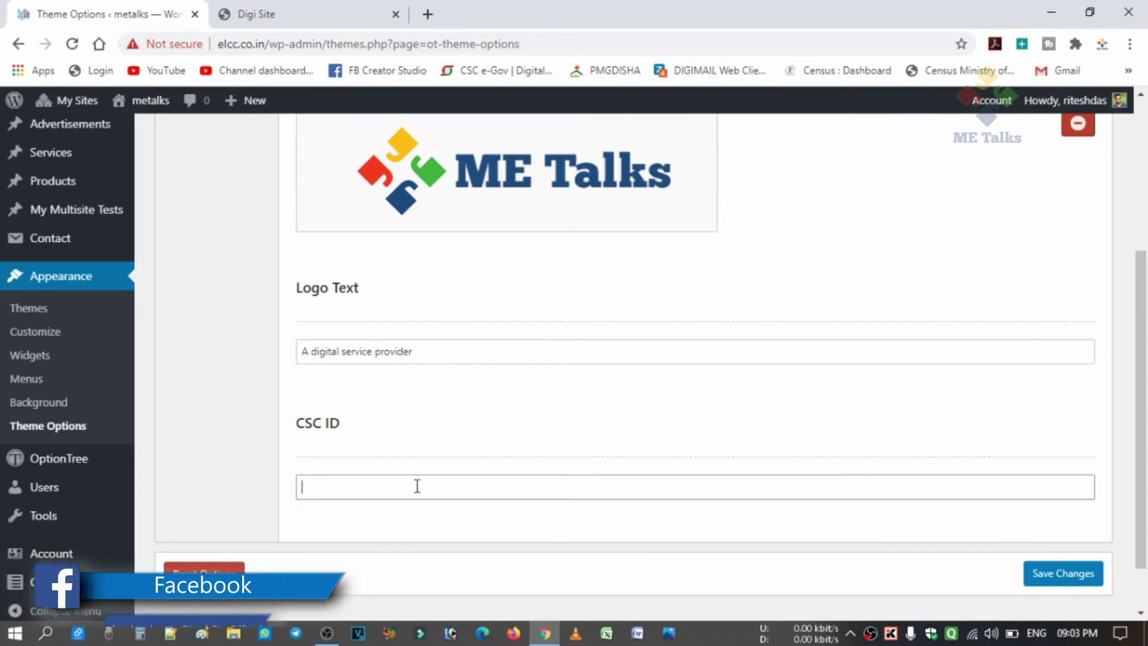
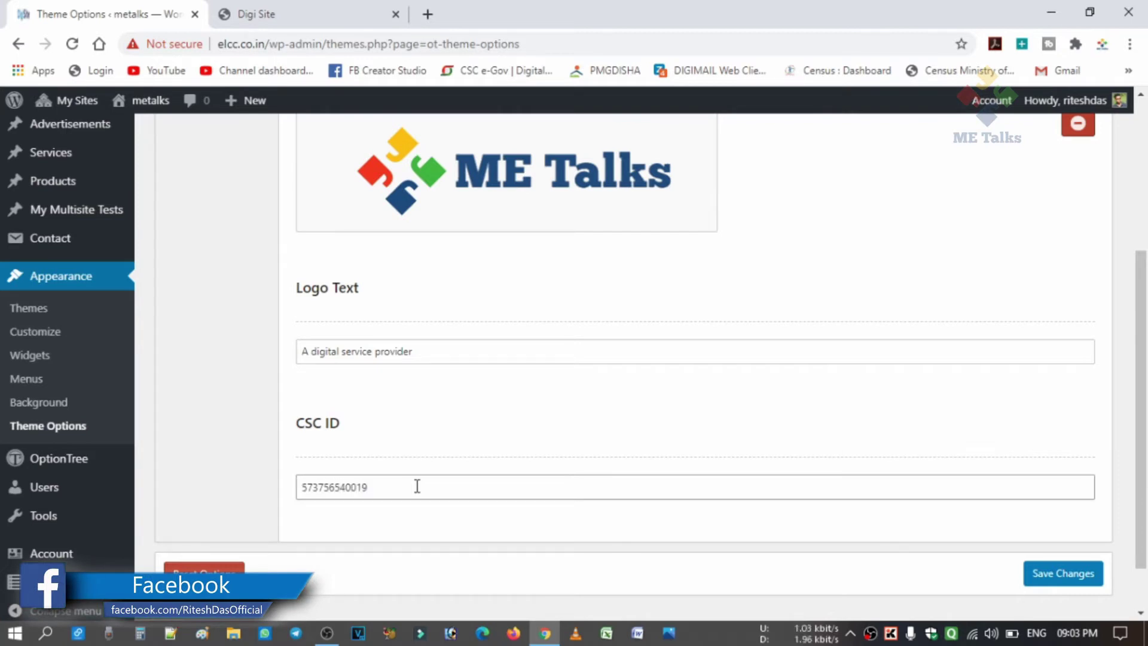
pyautogui.click(1062, 575)
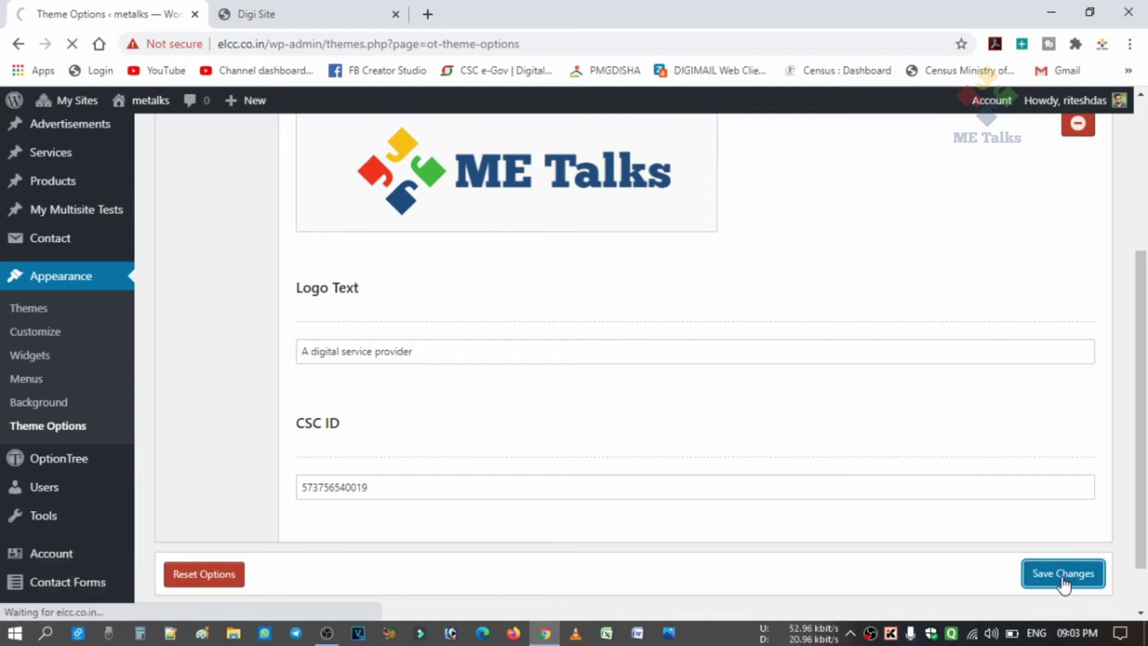
pyautogui.click(257, 14)
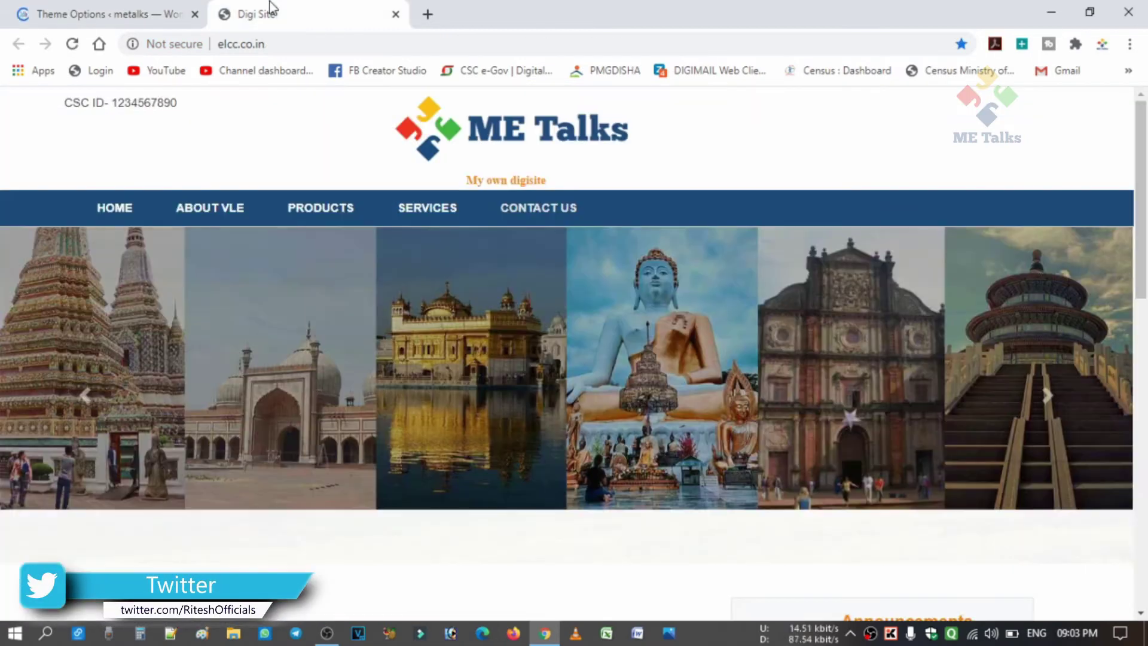
pyautogui.click(84, 45)
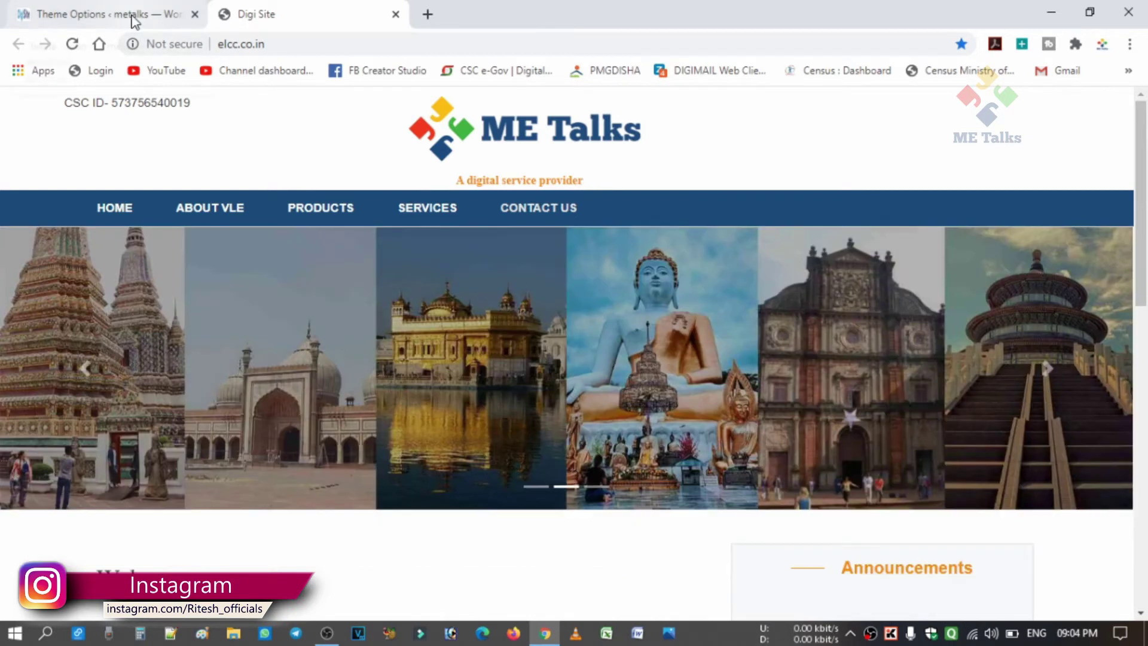
pyautogui.click(133, 16)
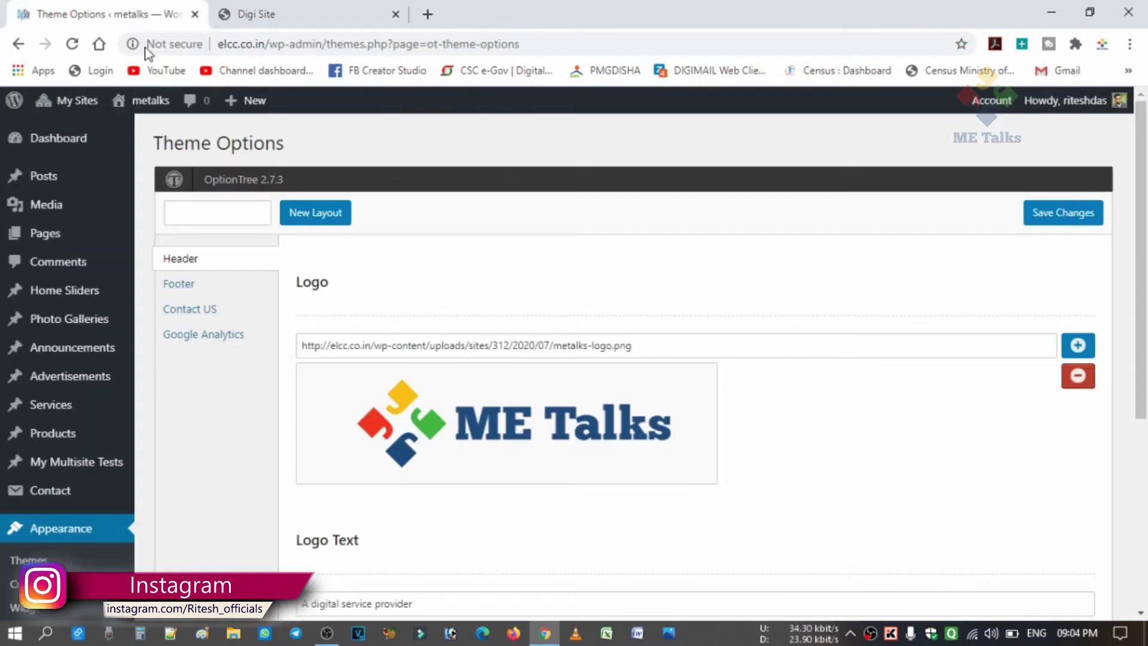
# Change the footer copyright to 'Copyright © 2020 | All Right Reserved by METalks' and save.
pyautogui.click(285, 8)
pyautogui.scroll(-10, 532, 481)
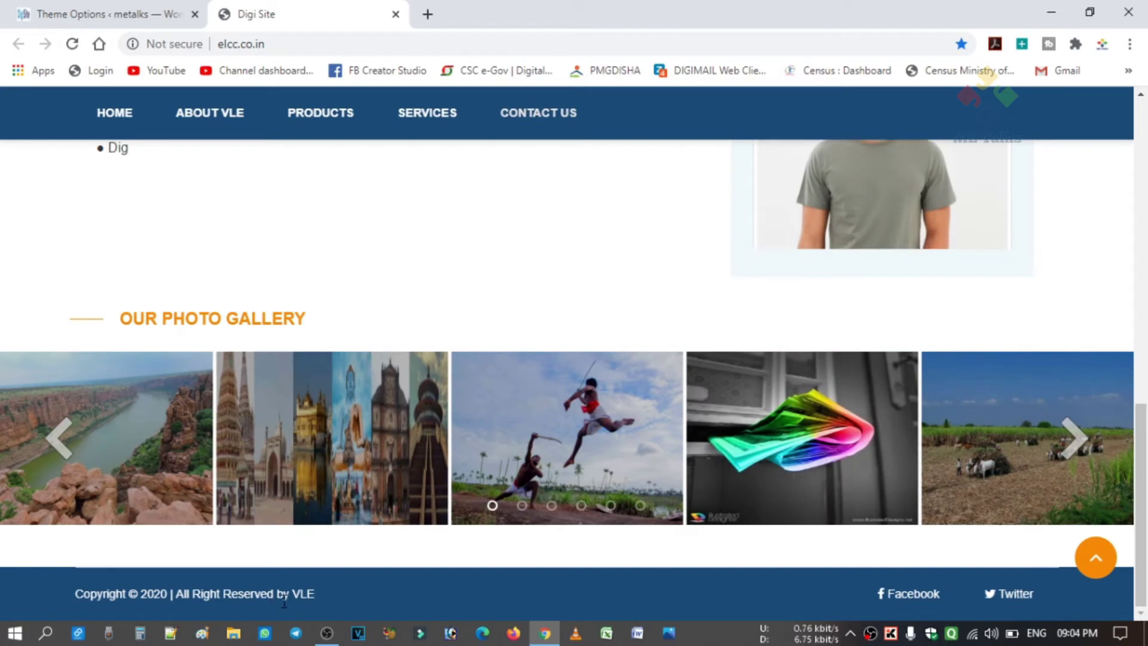
pyautogui.click(119, 13)
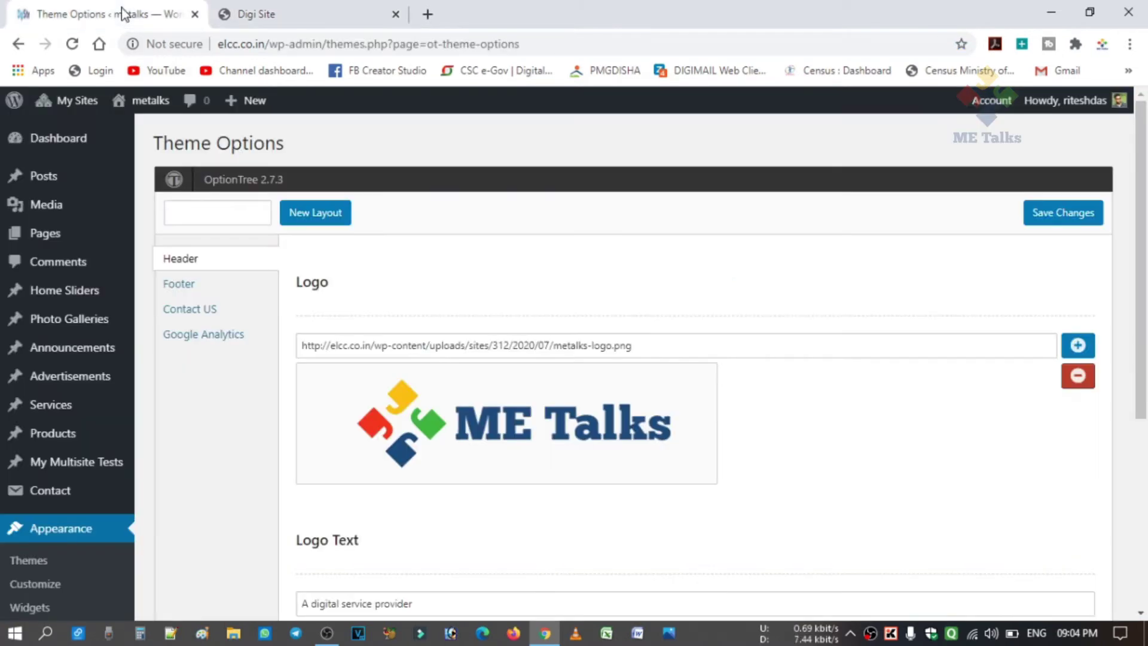
pyautogui.scroll(-2, 382, 388)
pyautogui.scroll(2, 263, 365)
pyautogui.click(186, 289)
pyautogui.click(549, 340)
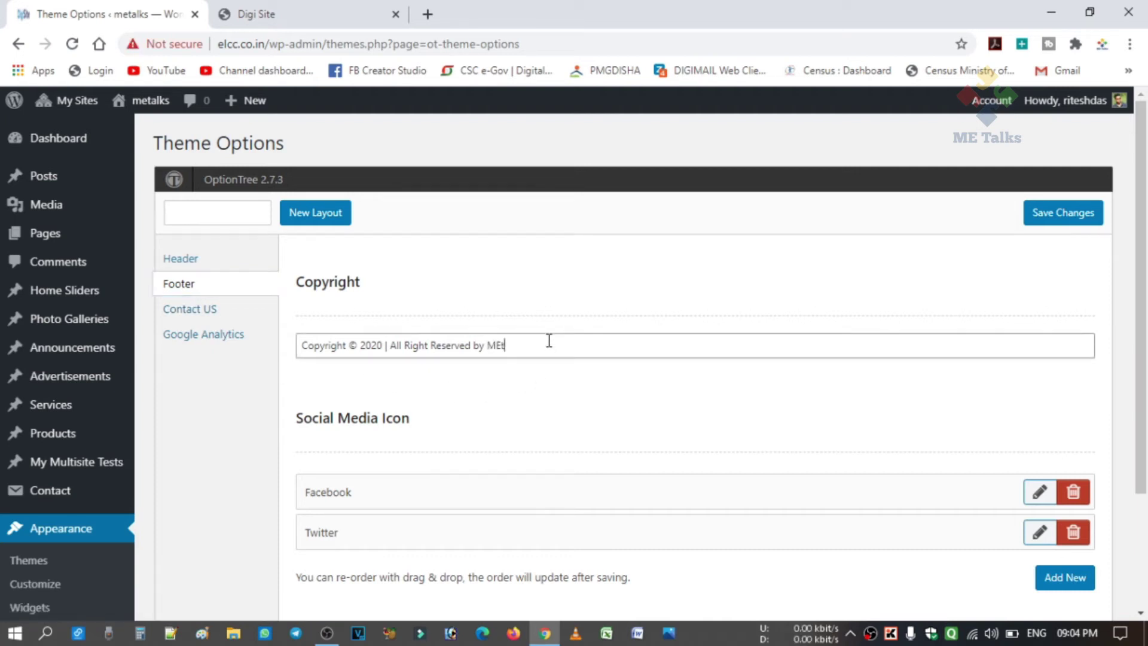
pyautogui.write('ks')
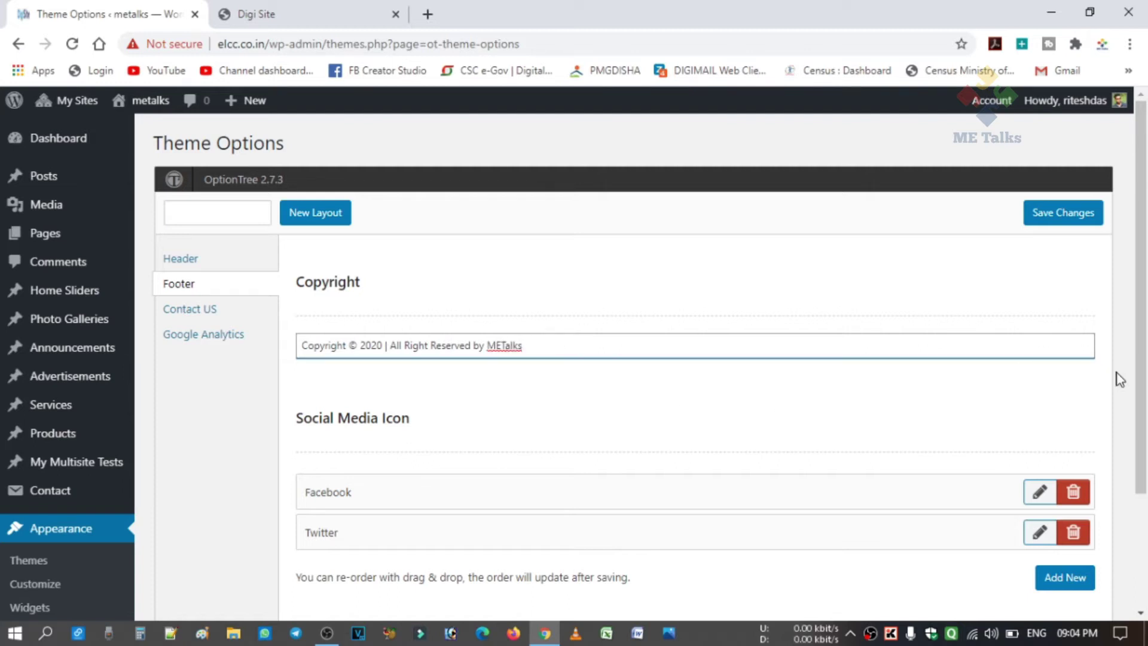
pyautogui.scroll(-3, 1002, 385)
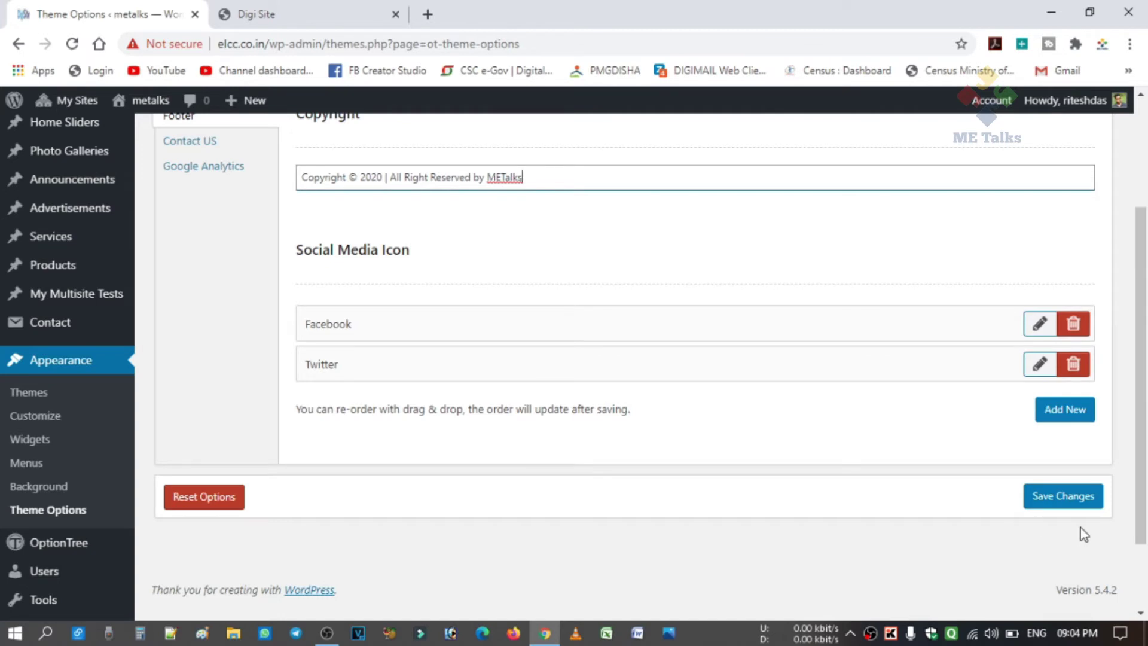
pyautogui.click(1066, 507)
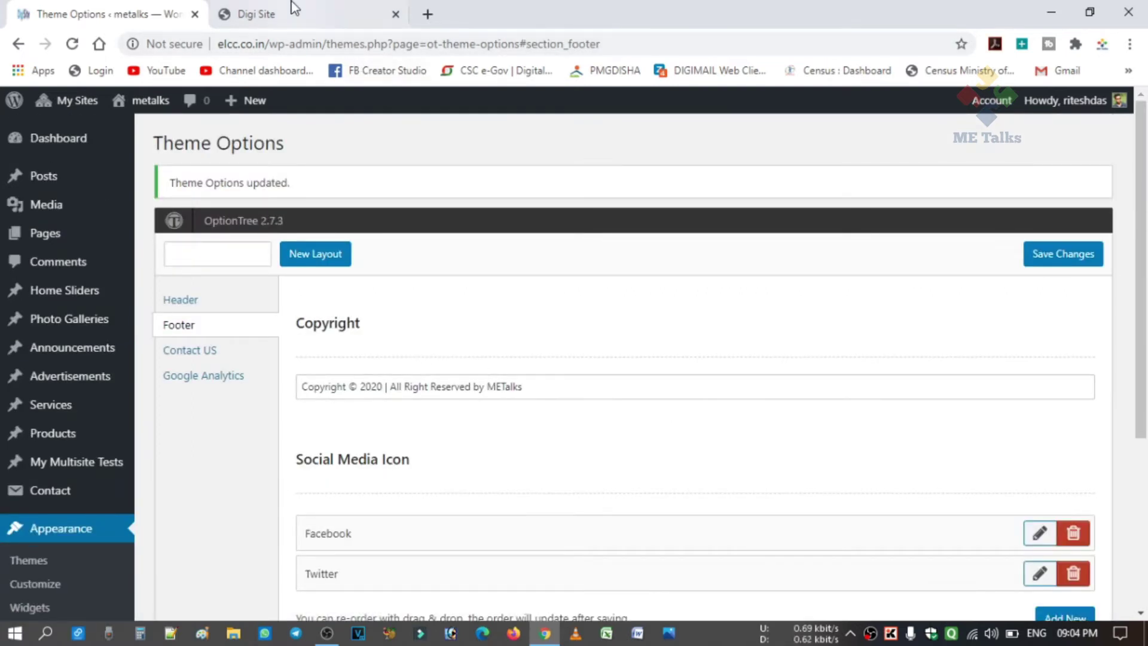
pyautogui.click(257, 14)
pyautogui.click(72, 43)
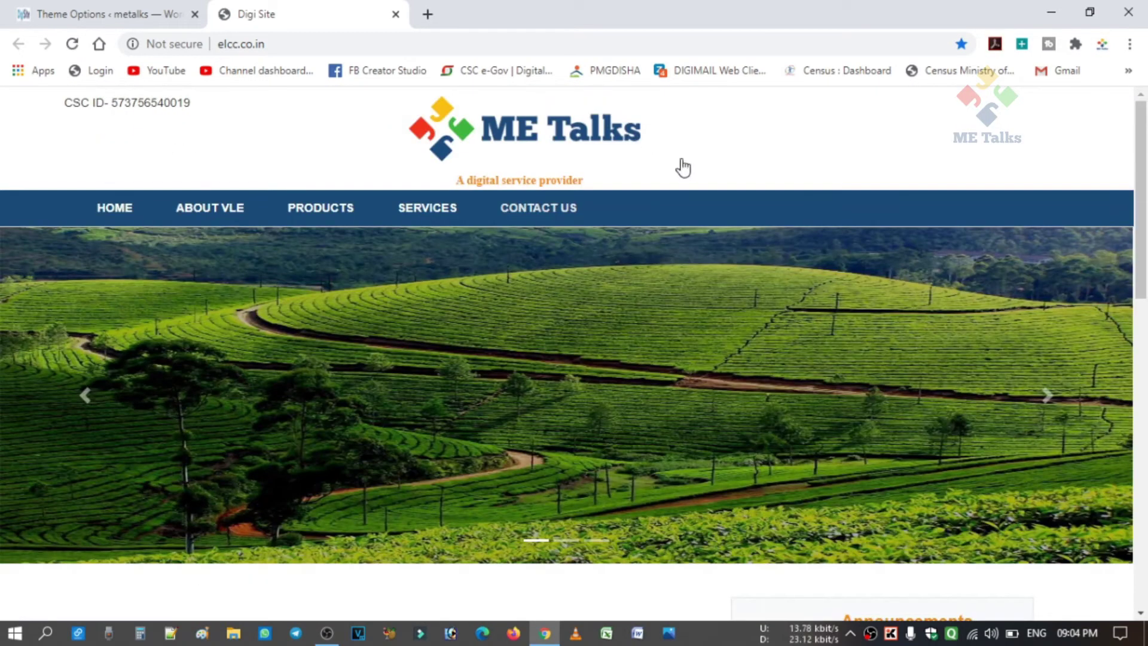
pyautogui.scroll(-15, 705, 176)
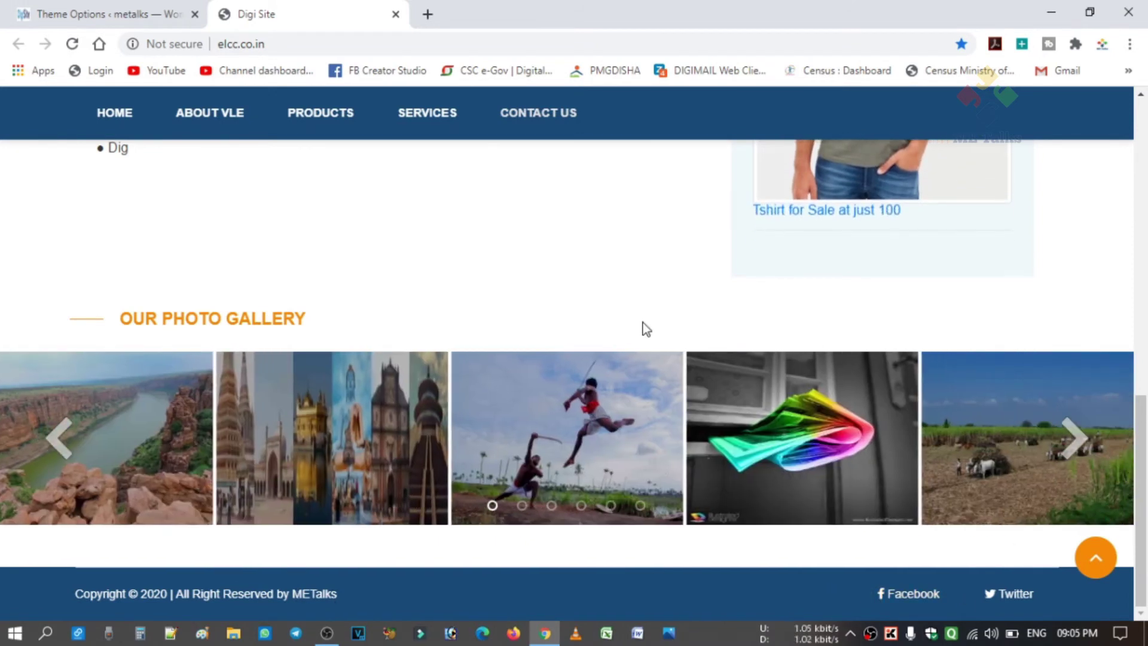
pyautogui.scroll(15, 643, 323)
pyautogui.scroll(-5, 643, 320)
pyautogui.scroll(-3, 644, 326)
pyautogui.scroll(2, 644, 325)
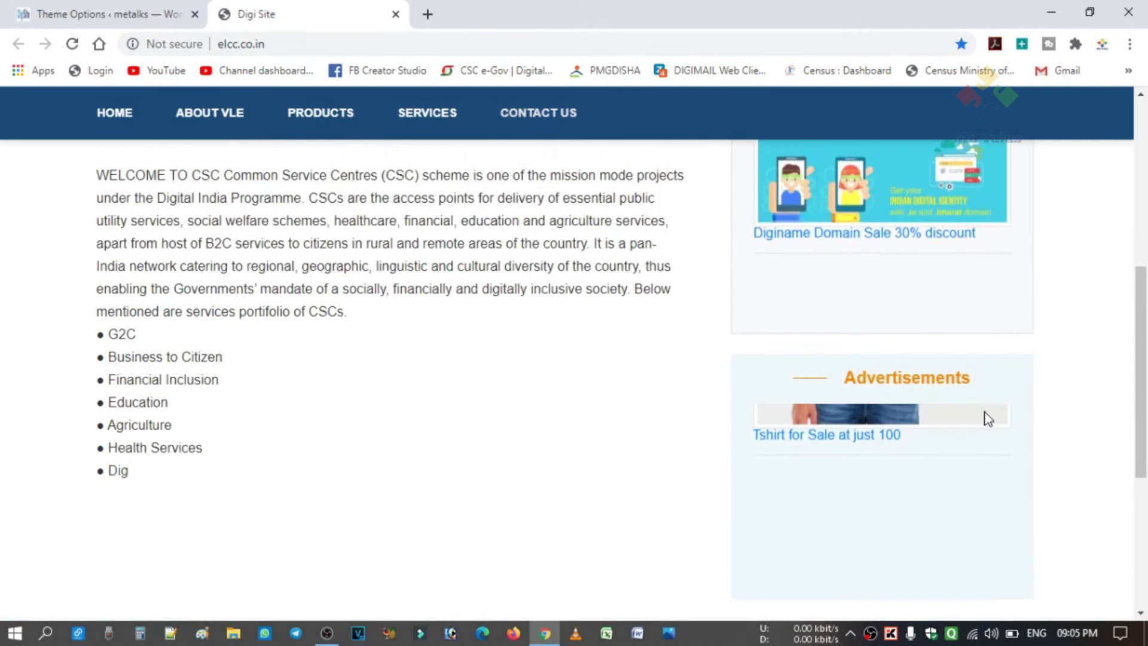
pyautogui.scroll(-1, 620, 435)
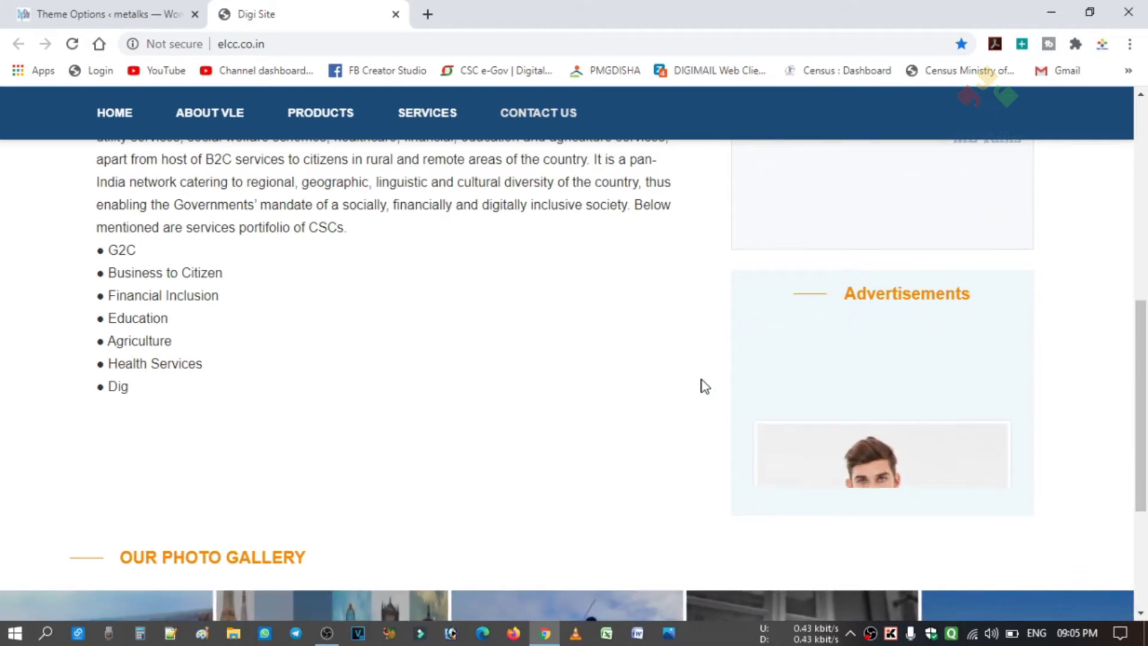
pyautogui.click(115, 17)
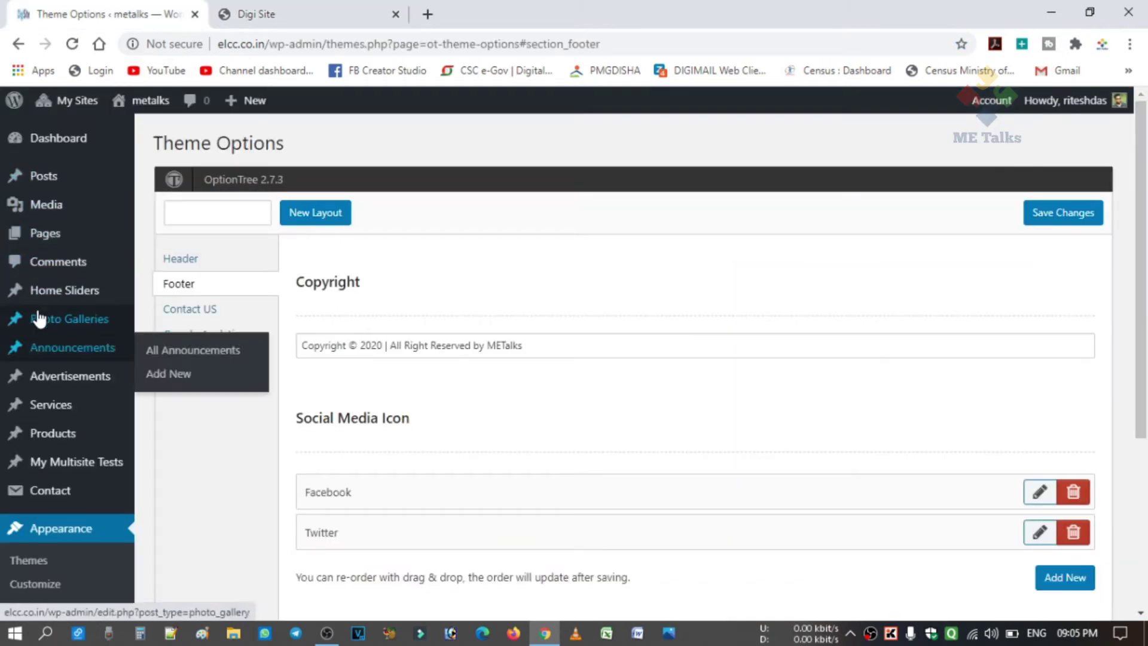
# Open the 'Tshirt for Sale at just 100' entry from the Advertisements list for editing.
pyautogui.moveTo(64, 383)
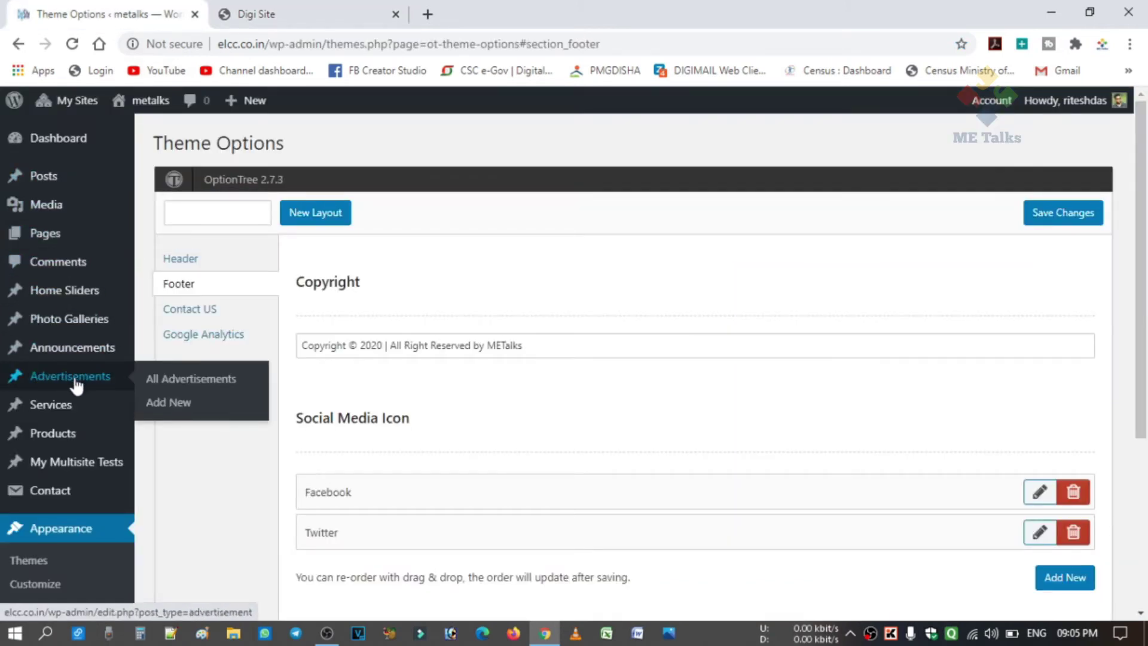
pyautogui.click(73, 375)
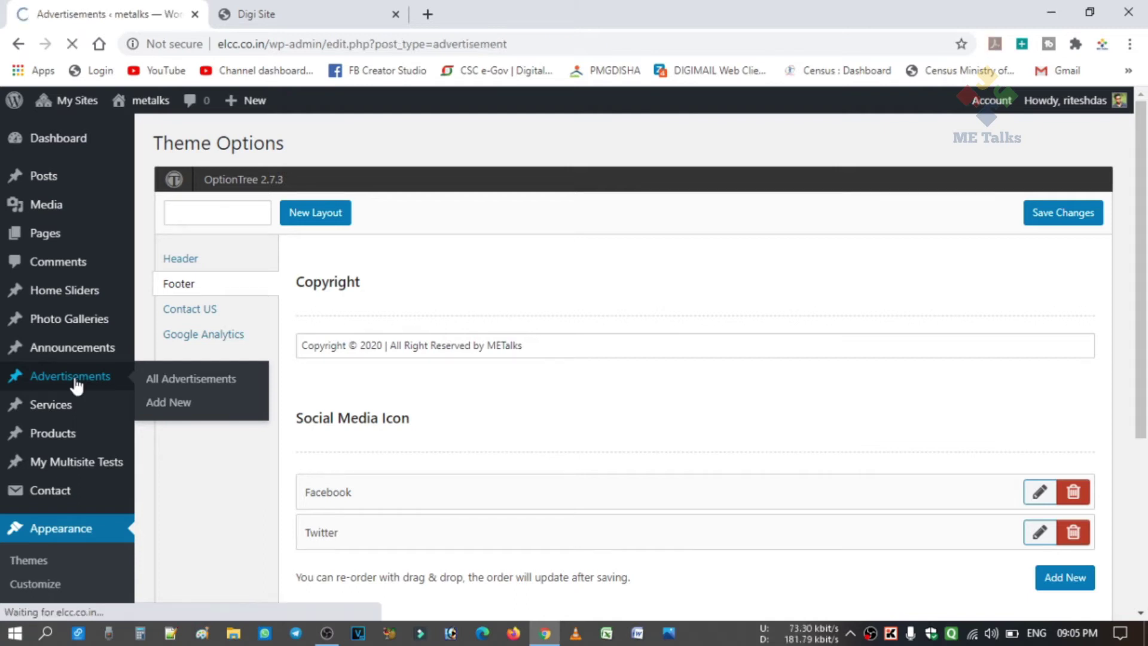
pyautogui.moveTo(368, 295)
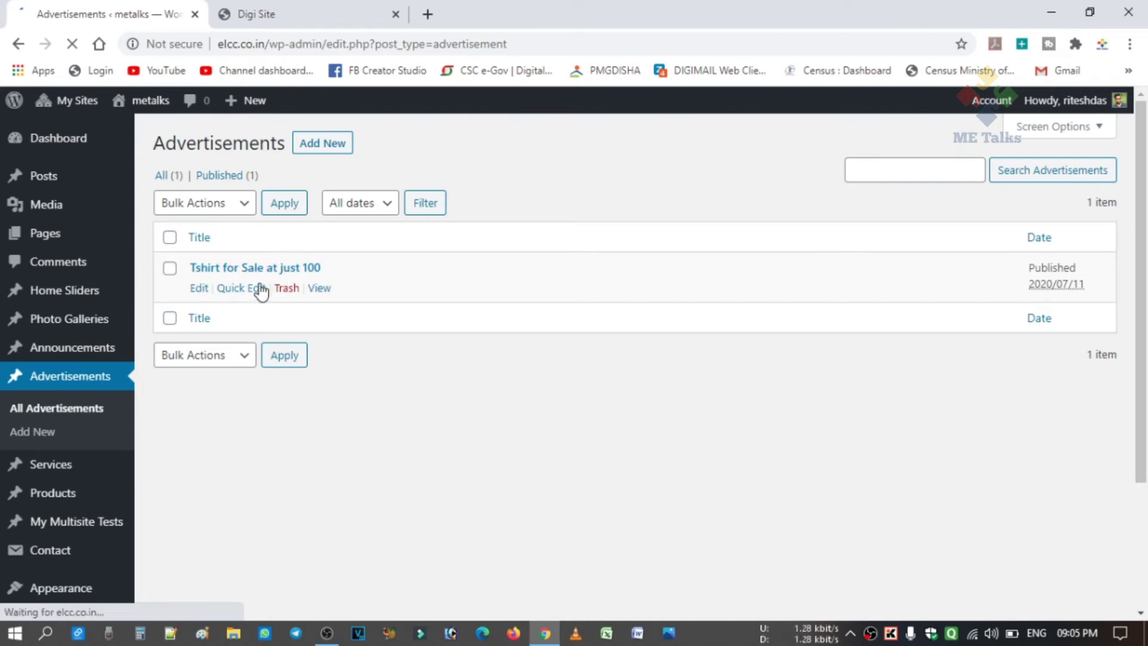
pyautogui.click(198, 289)
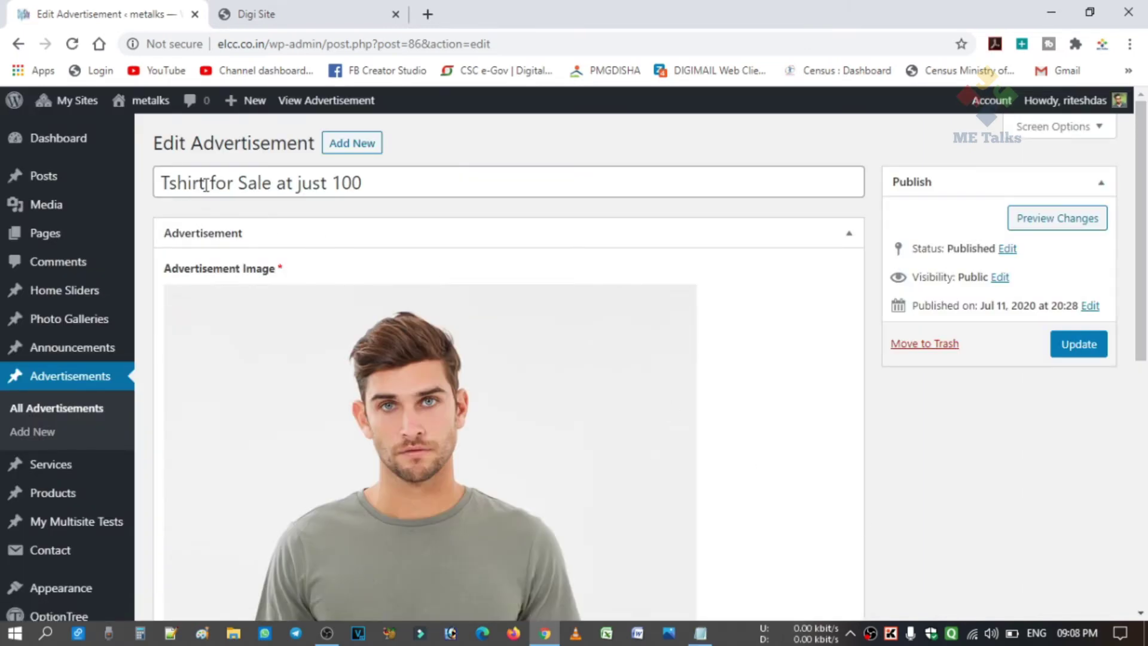
# Replace the advertisement title with '50% off on Boya Mic on Amazon', copied from Notepad.
pyautogui.click(388, 185)
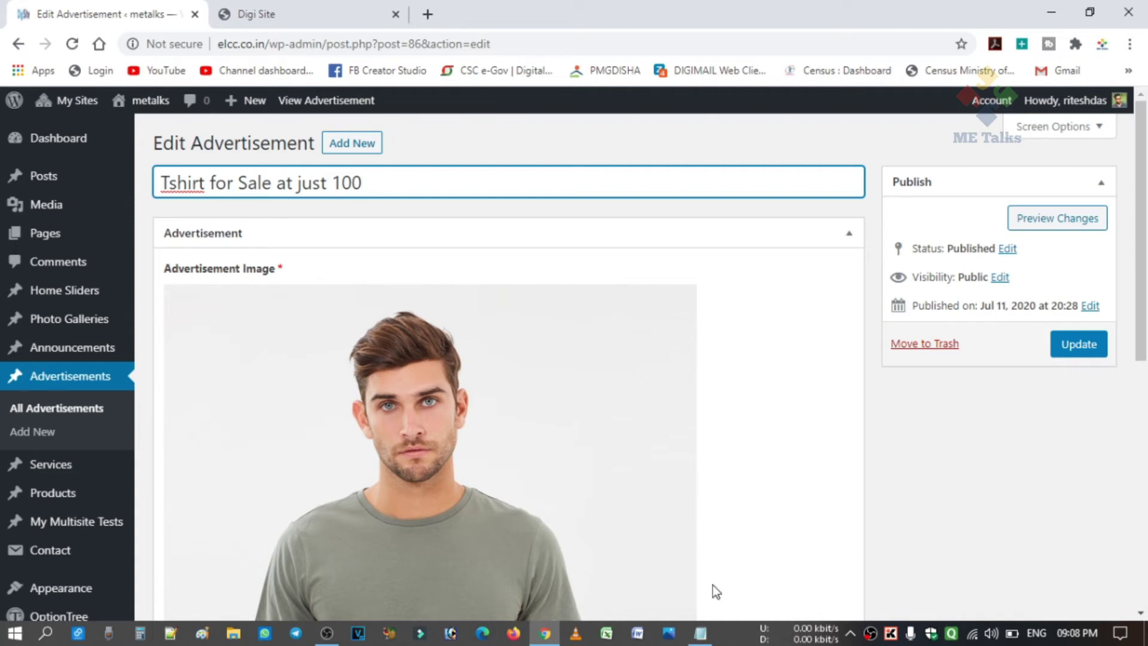
pyautogui.click(700, 632)
pyautogui.moveTo(803, 118); pyautogui.dragTo(593, 117)
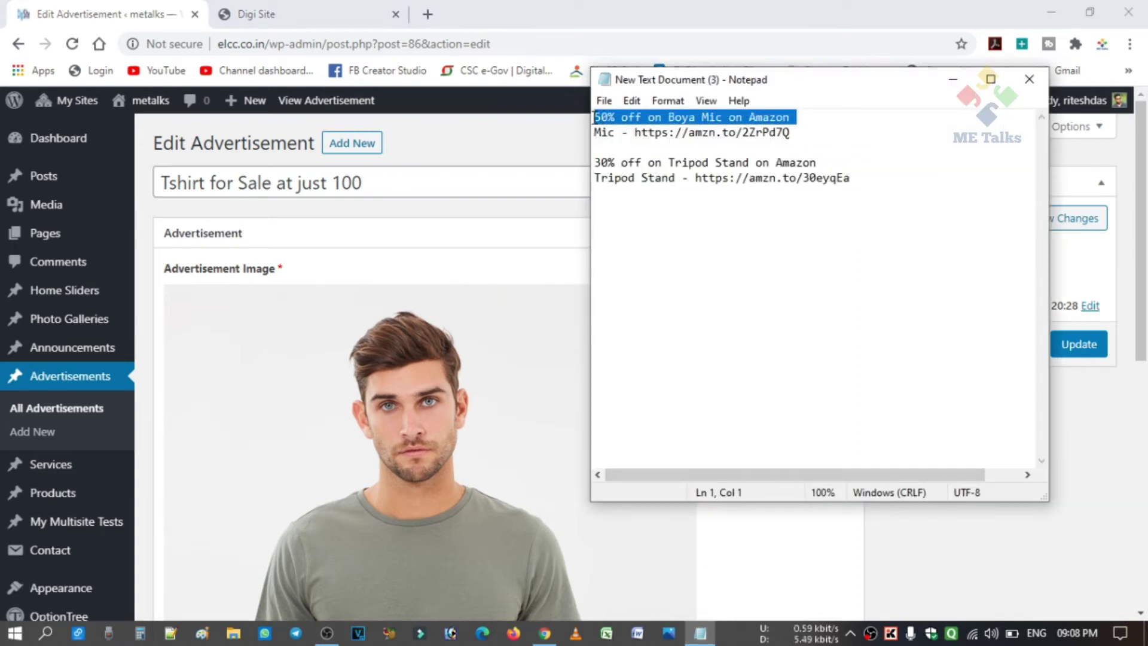
pyautogui.click(479, 175)
pyautogui.hotkey('ctrl', 'a')
pyautogui.write('50% off on Boya Mic on Amazon')
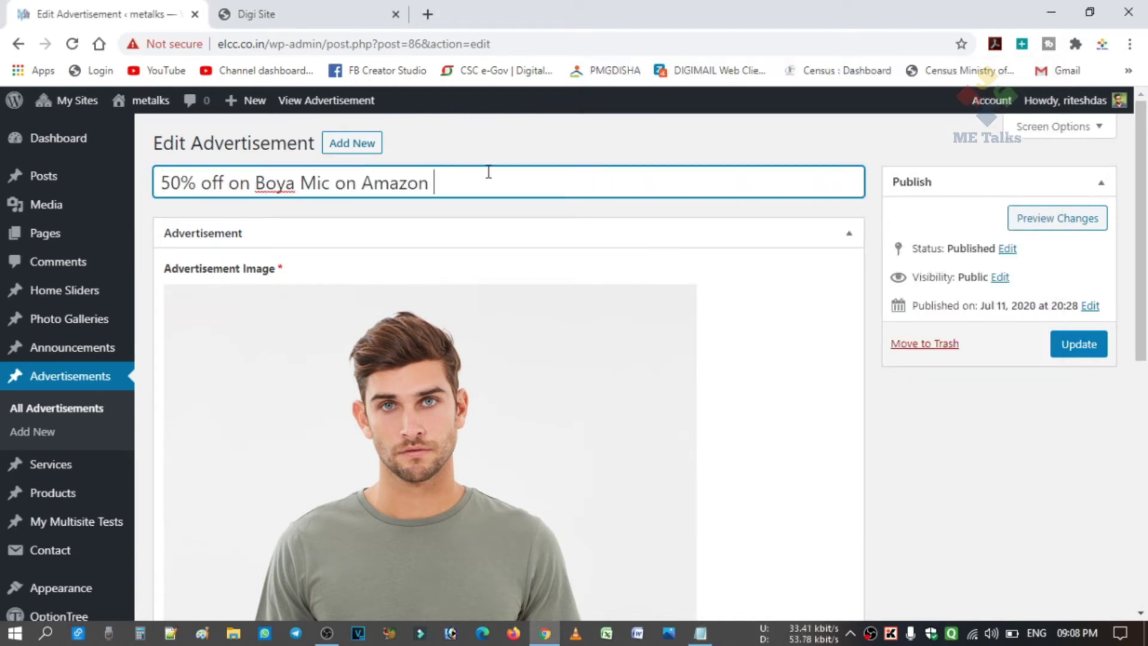
pyautogui.click(508, 152)
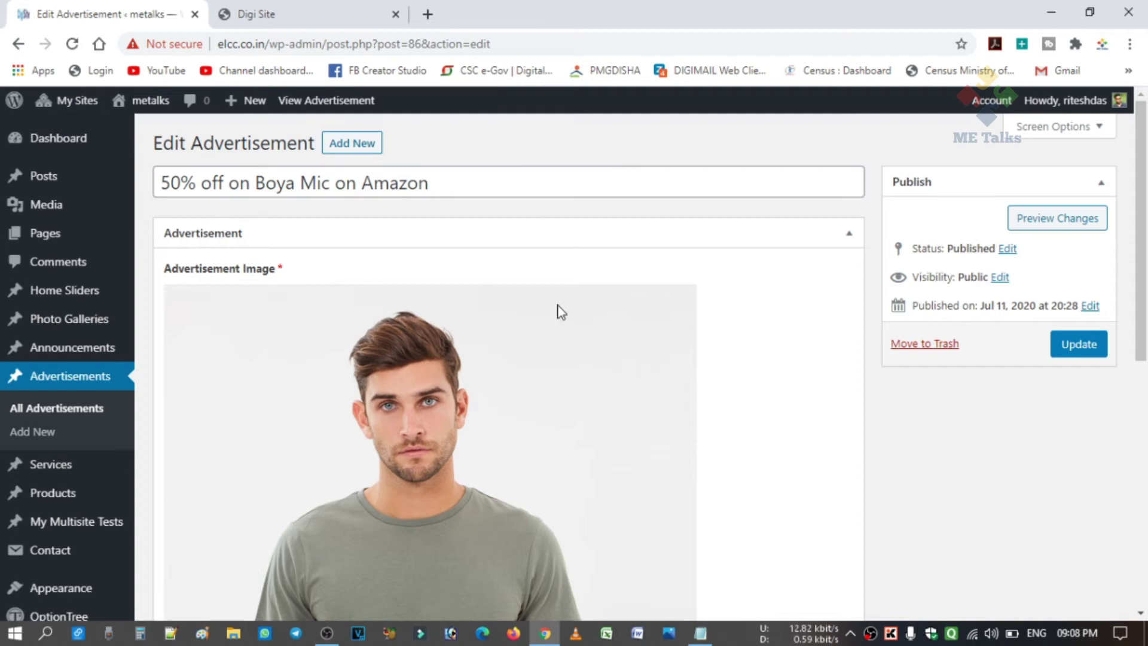
pyautogui.moveTo(509, 367)
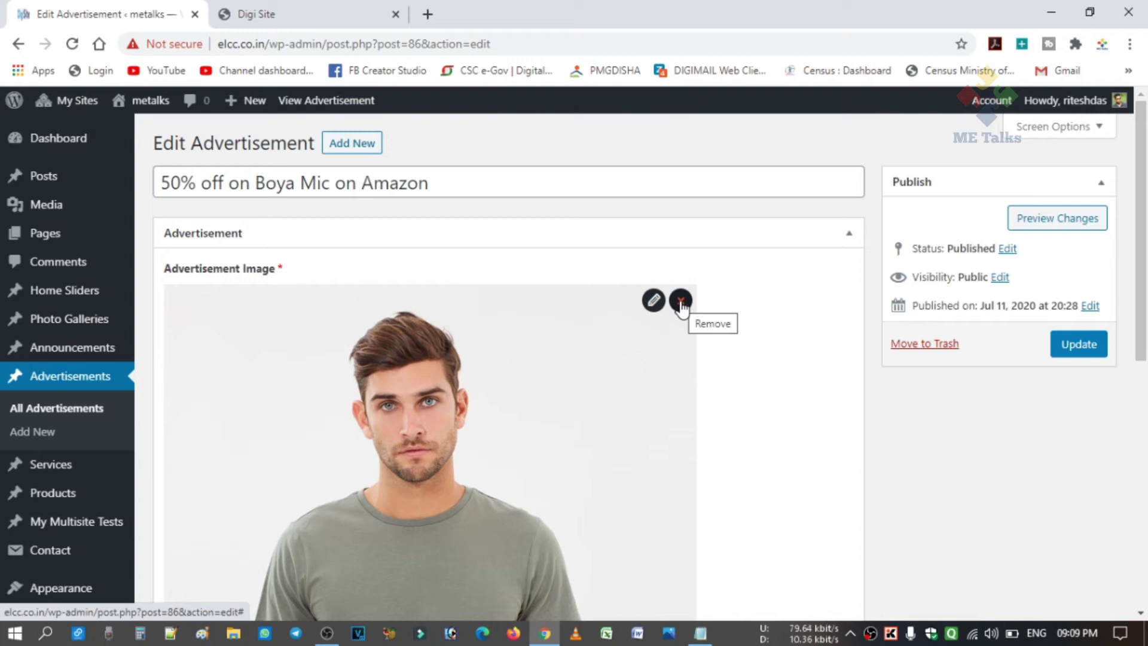
# Remove the T-shirt picture and upload boya.jpg as the advertisement image.
pyautogui.click(681, 301)
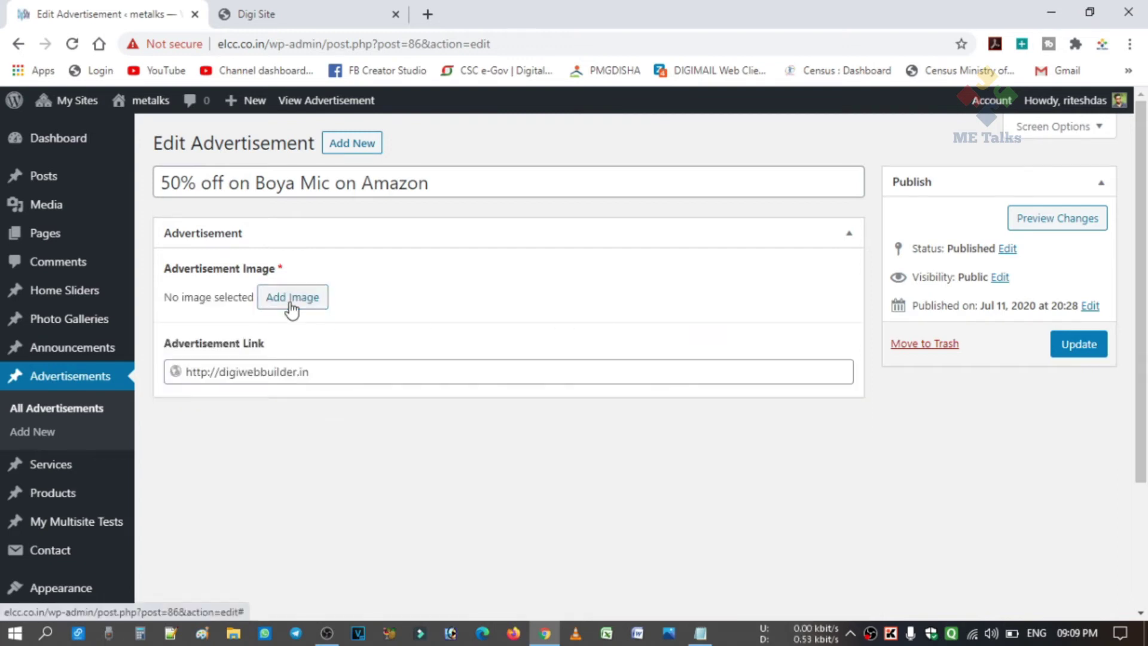
pyautogui.click(292, 297)
pyautogui.click(69, 175)
pyautogui.click(591, 393)
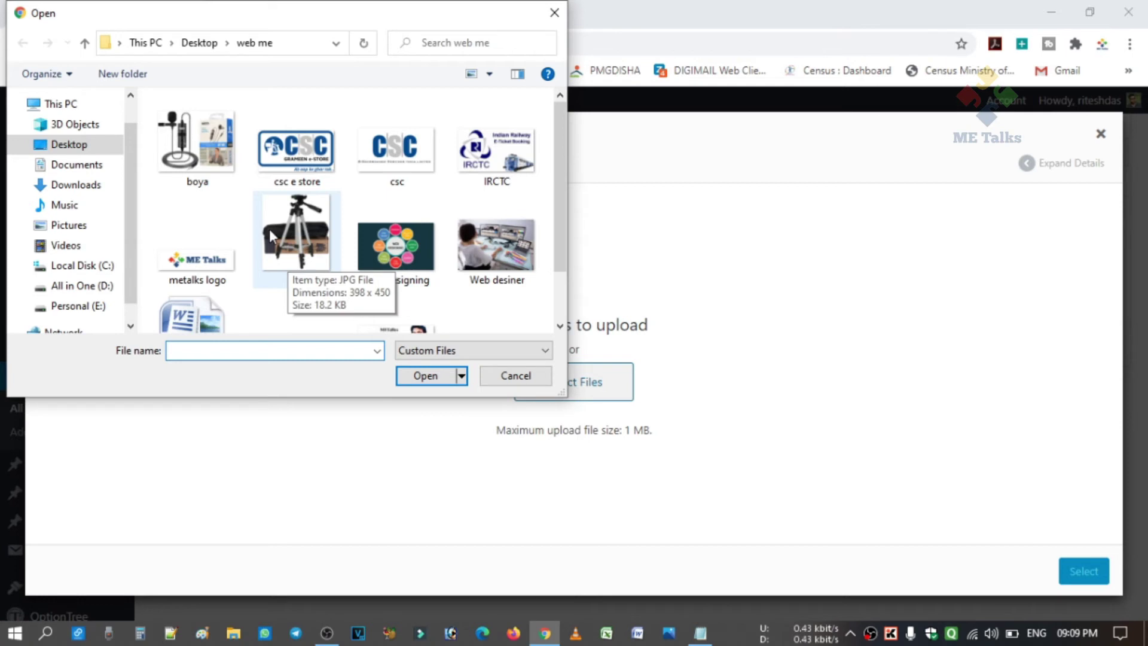
pyautogui.click(300, 256)
pyautogui.click(196, 143)
pyautogui.click(425, 375)
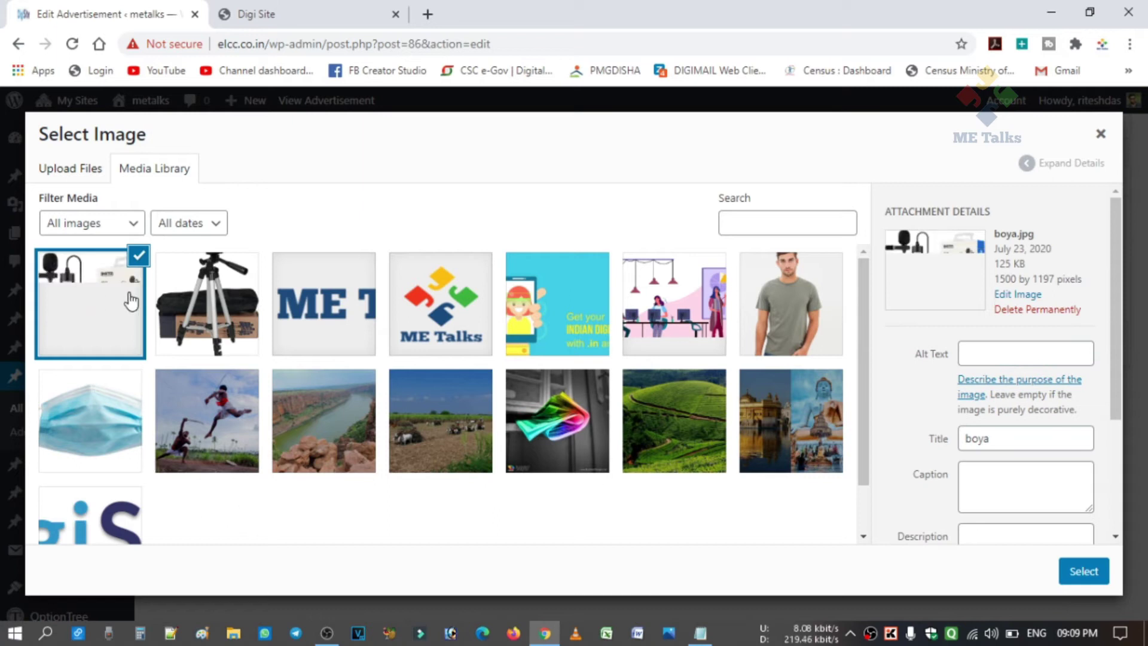
pyautogui.click(1090, 573)
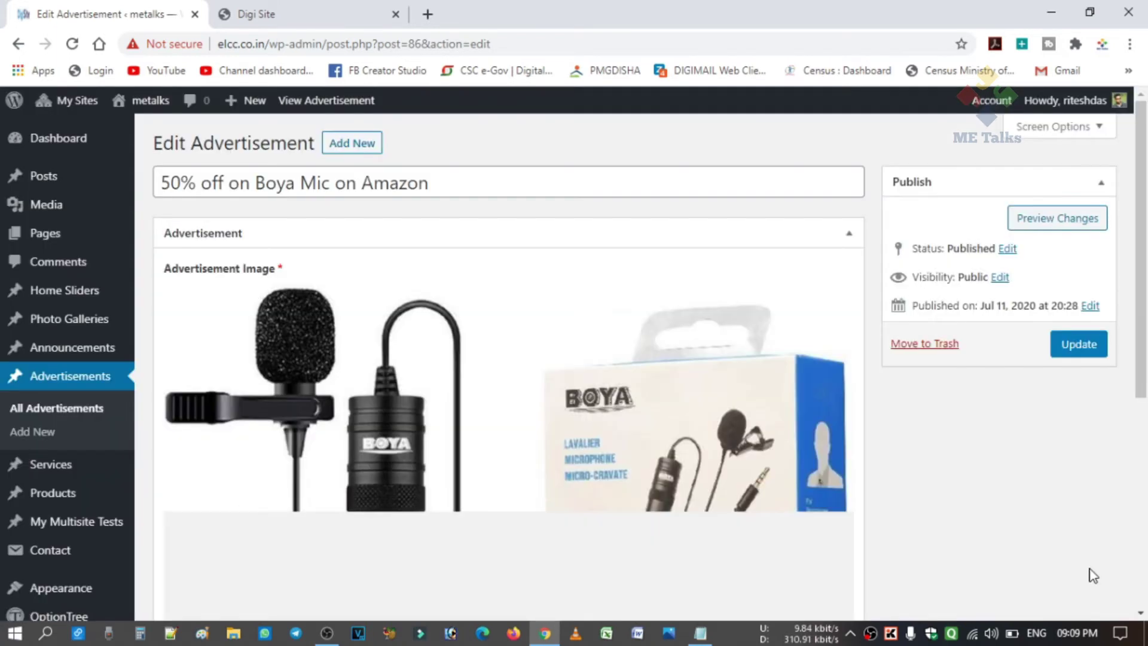
pyautogui.scroll(-3, 1049, 556)
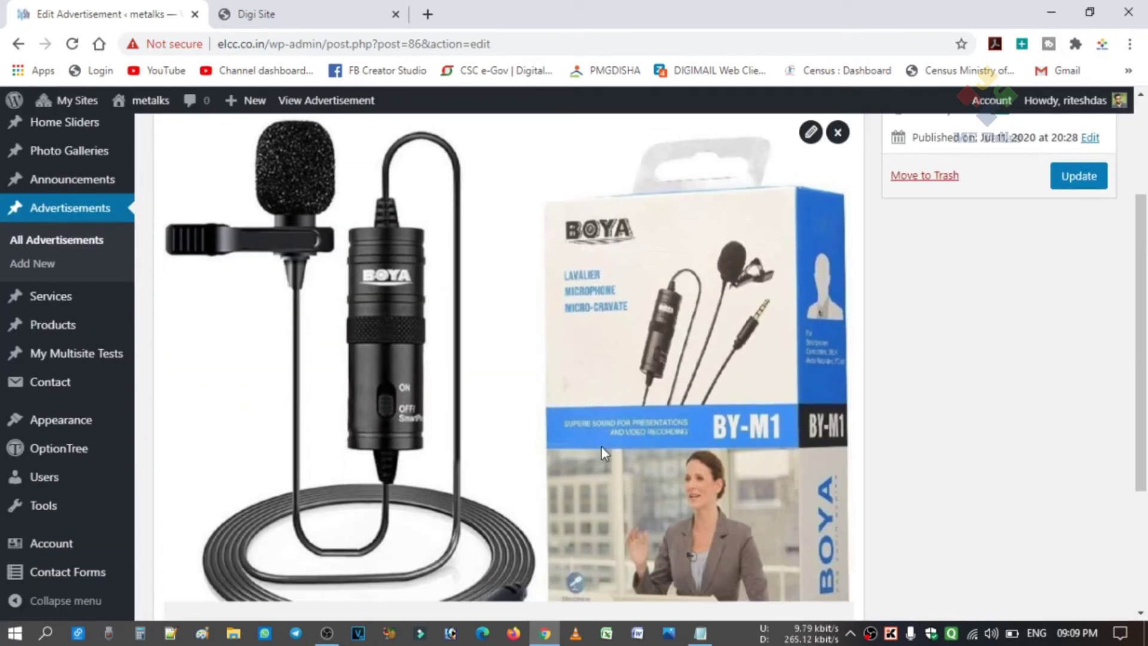
pyautogui.scroll(-3, 605, 444)
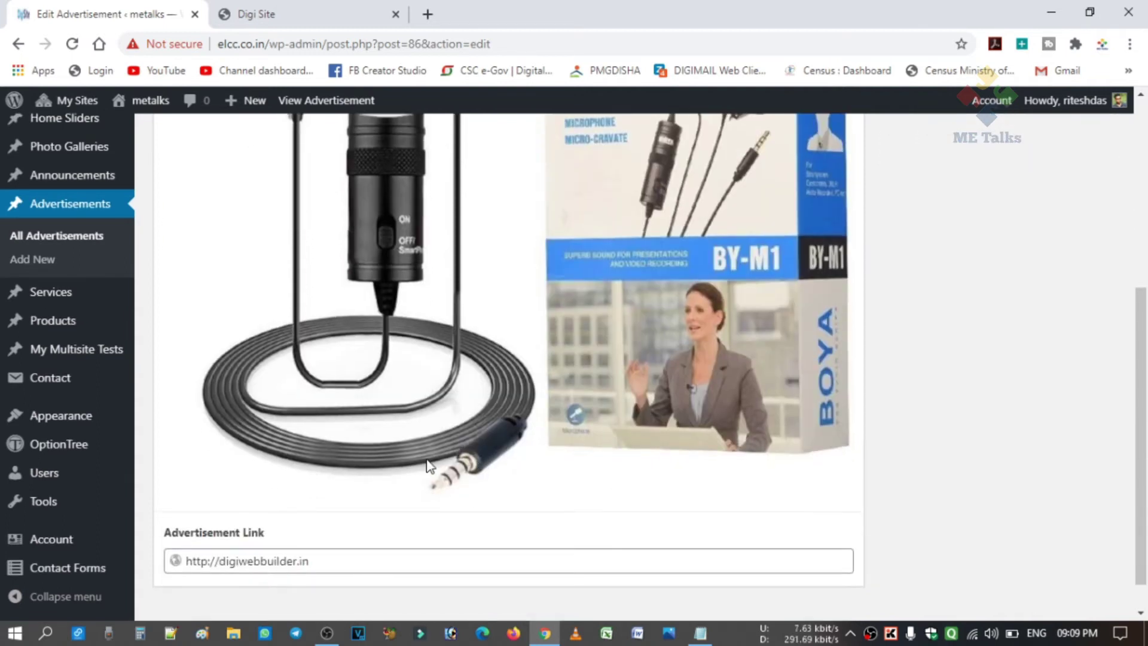
pyautogui.scroll(3, 449, 475)
pyautogui.scroll(-4, 450, 476)
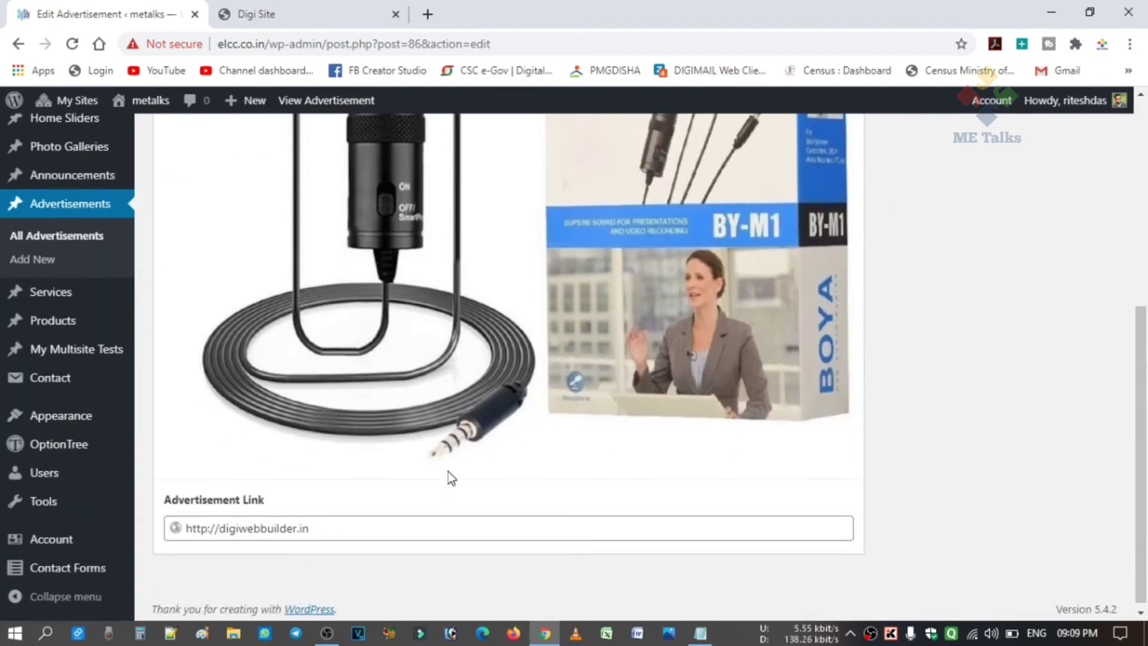
pyautogui.scroll(3, 562, 422)
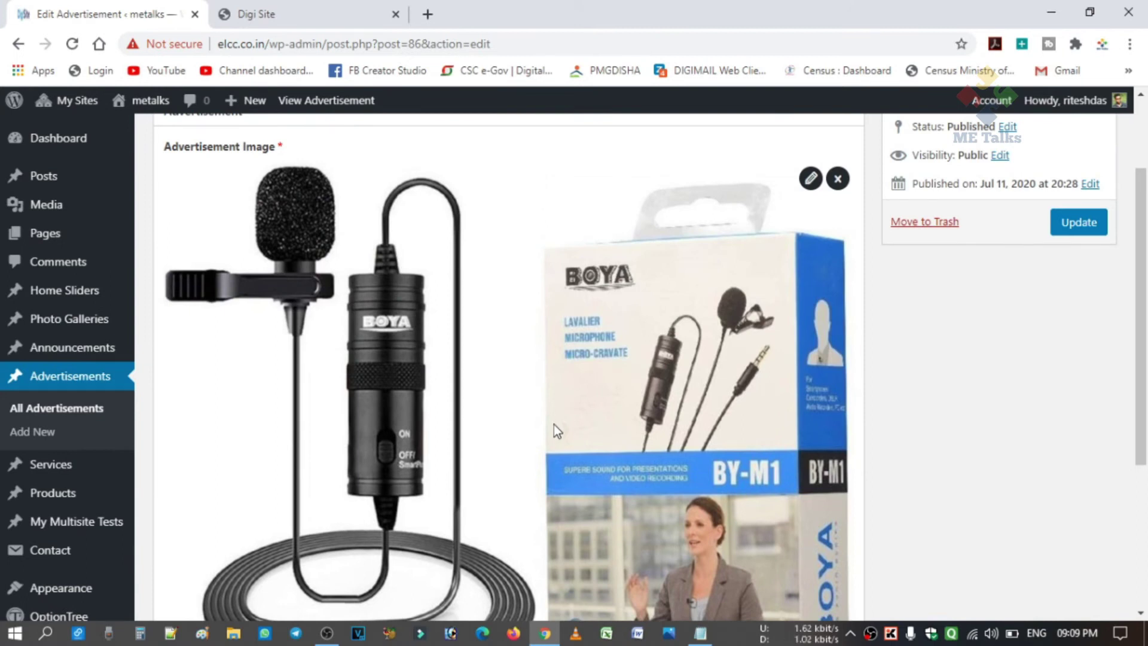
pyautogui.scroll(-3, 554, 425)
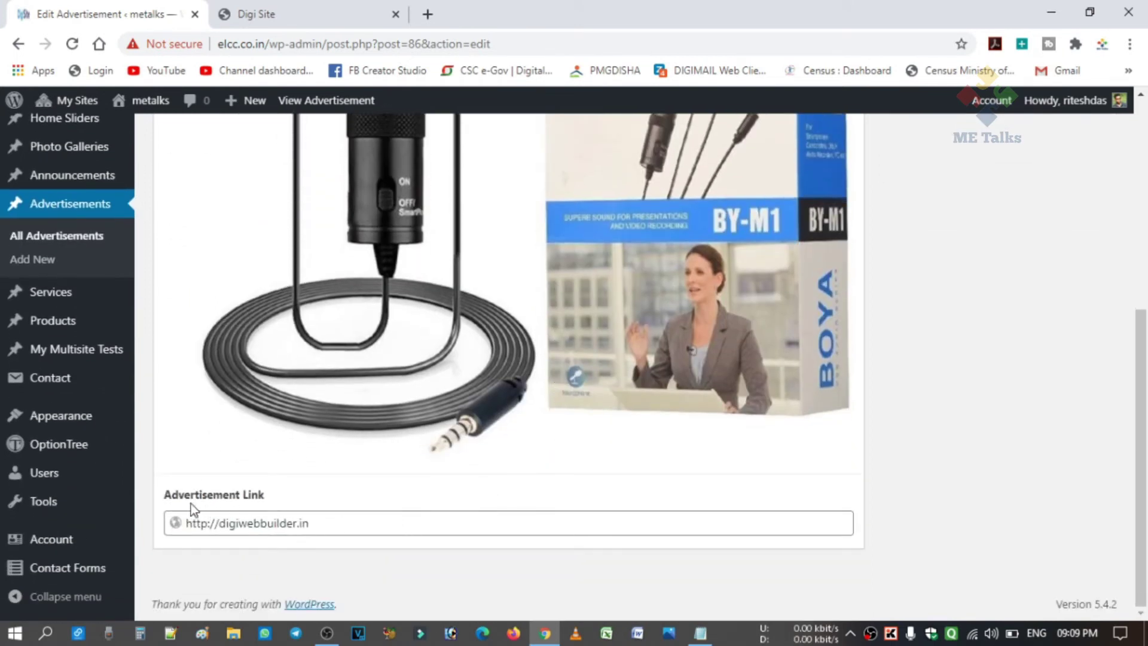
pyautogui.moveTo(322, 523); pyautogui.dragTo(190, 515)
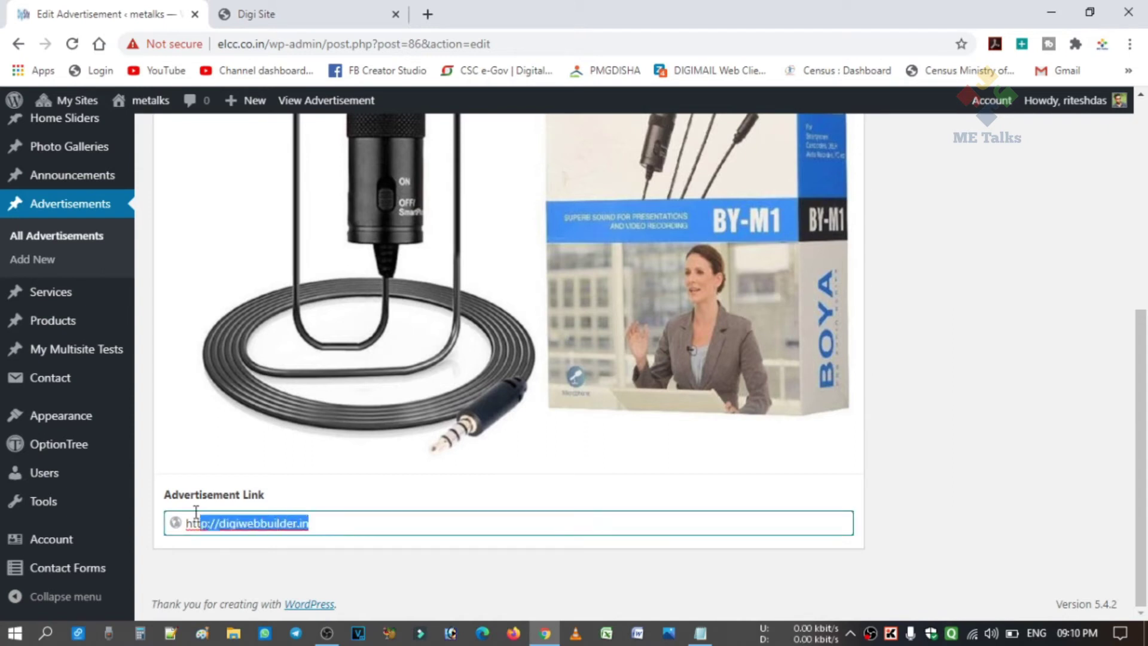
pyautogui.press('BackSpace')
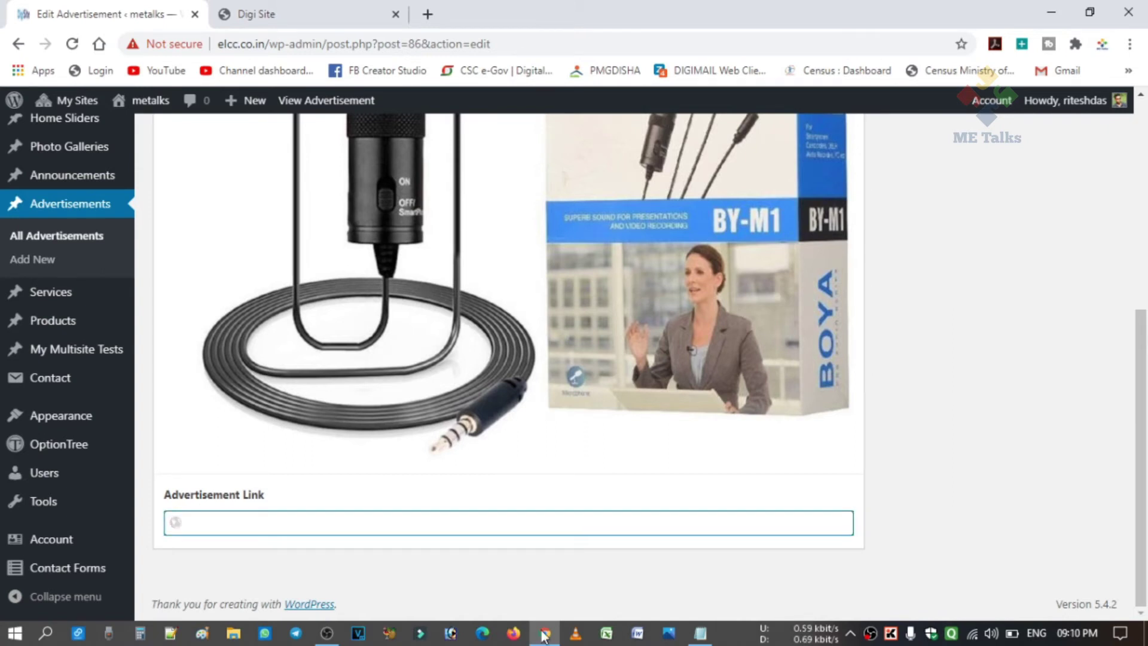
pyautogui.click(700, 632)
pyautogui.moveTo(790, 132); pyautogui.dragTo(638, 135)
pyautogui.hotkey('ctrl', 'c')
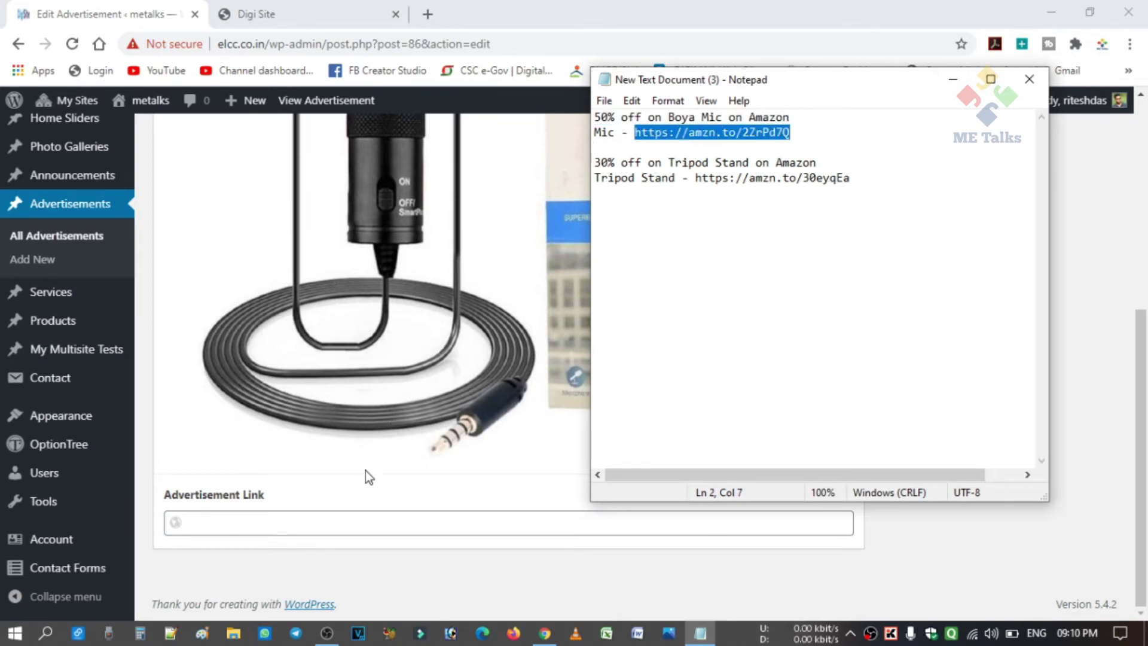
pyautogui.click(348, 521)
pyautogui.hotkey('ctrl', 'v')
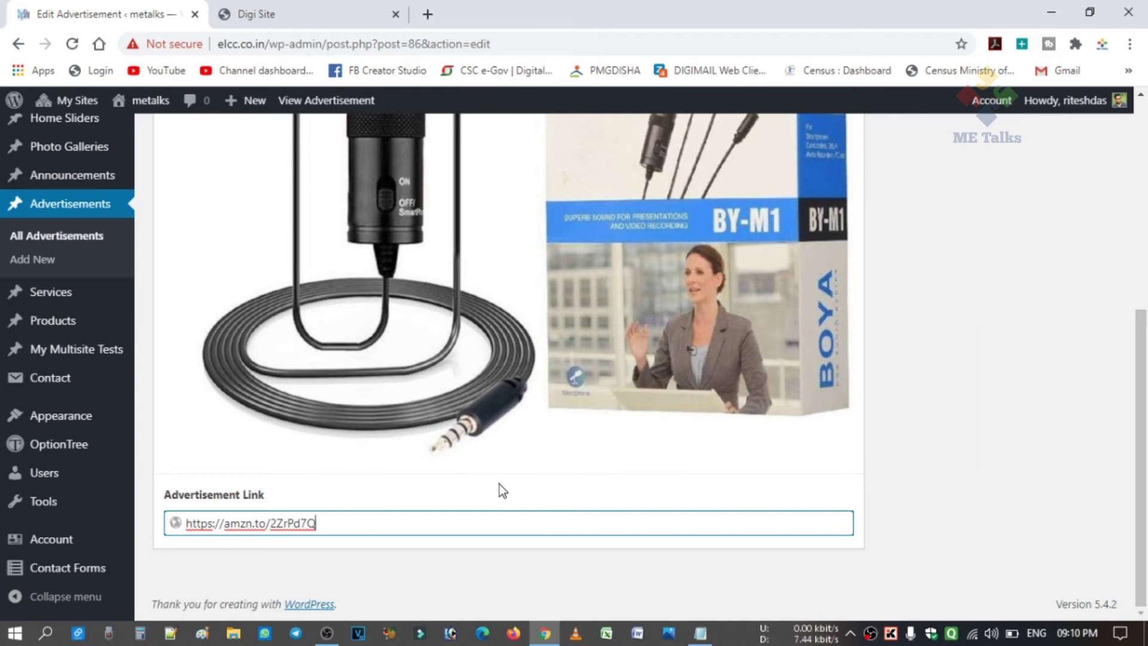
# Update the Boya Mic advertisement and start a blank new advertisement.
pyautogui.scroll(6, 500, 482)
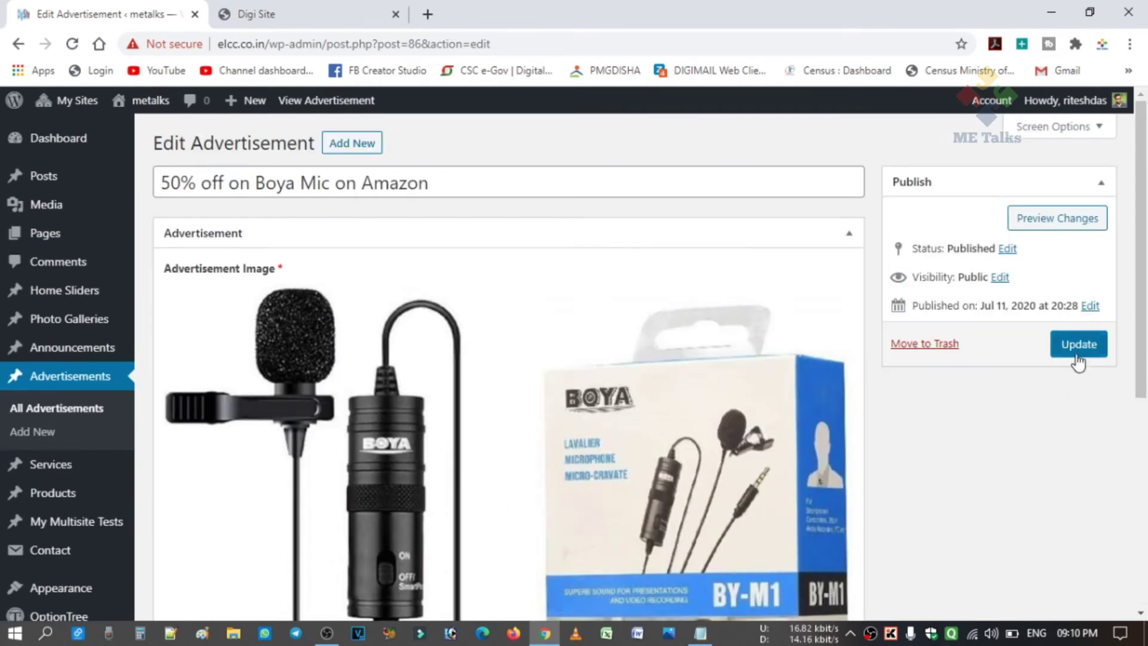
pyautogui.click(1078, 344)
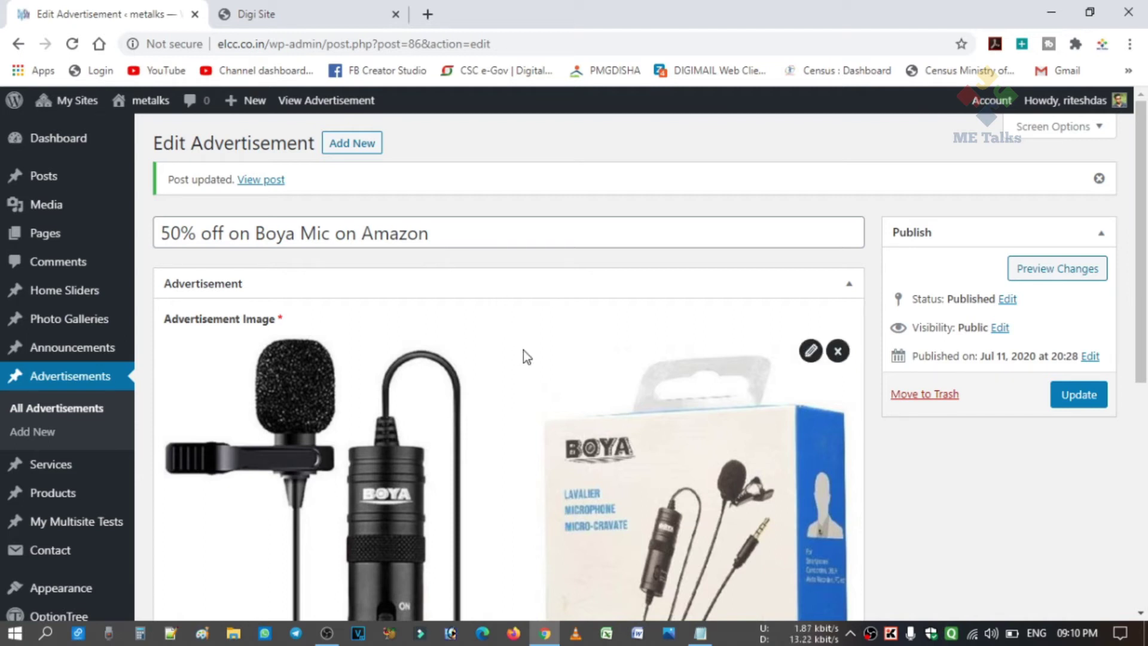
pyautogui.click(357, 146)
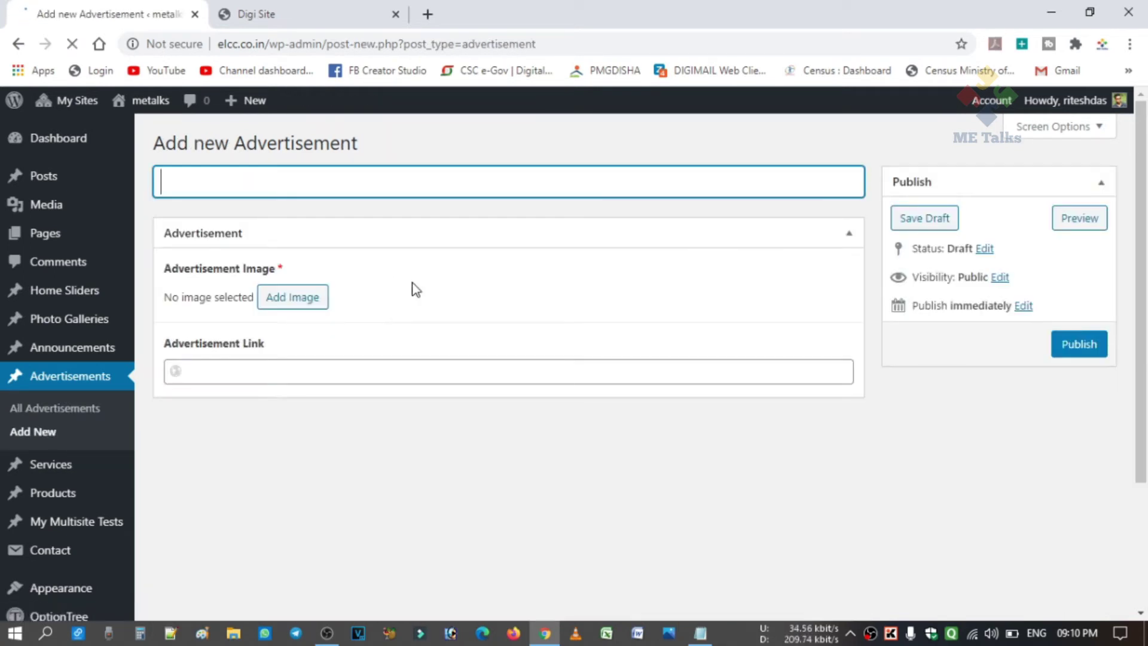
# Title the new advertisement '30% off on Tripod Stand on Amazon' and set tri.jpg as its image.
pyautogui.click(700, 632)
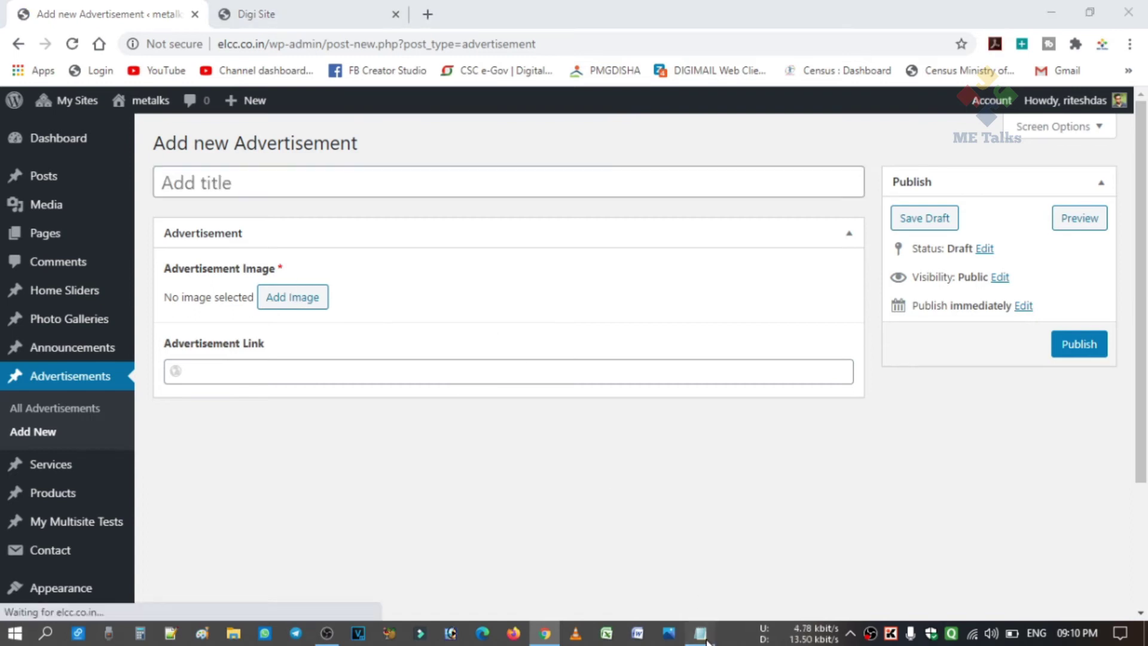
pyautogui.moveTo(819, 162); pyautogui.dragTo(593, 162)
pyautogui.hotkey('ctrl', 'c')
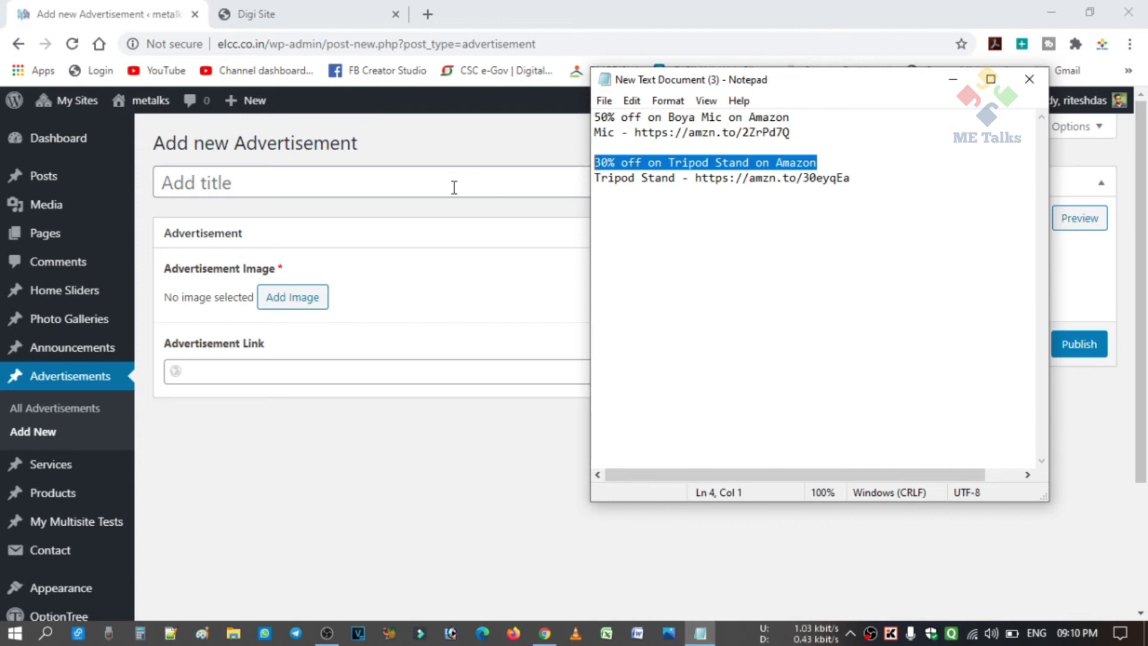
pyautogui.click(454, 187)
pyautogui.hotkey('ctrl', 'v')
pyautogui.click(316, 302)
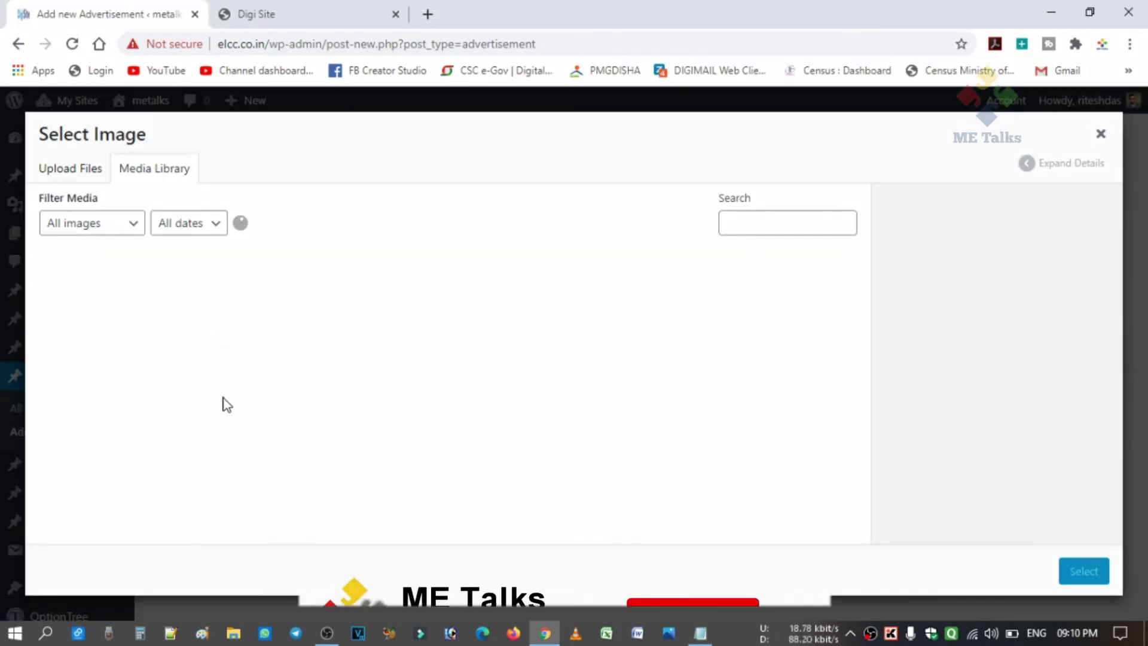
pyautogui.click(213, 357)
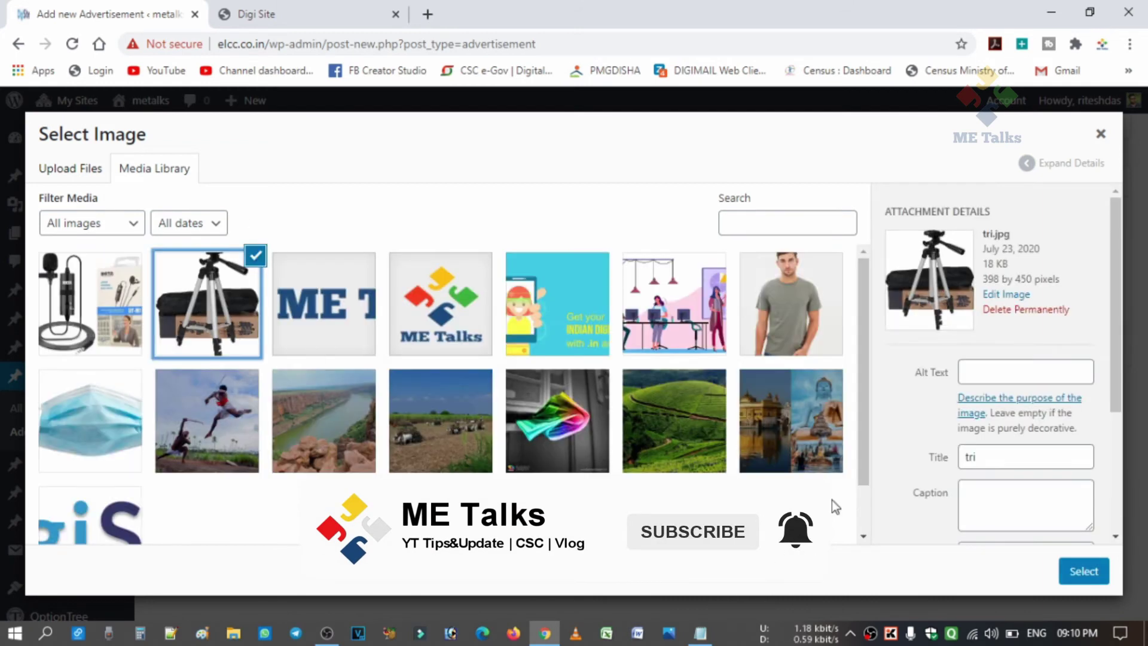
pyautogui.click(1102, 576)
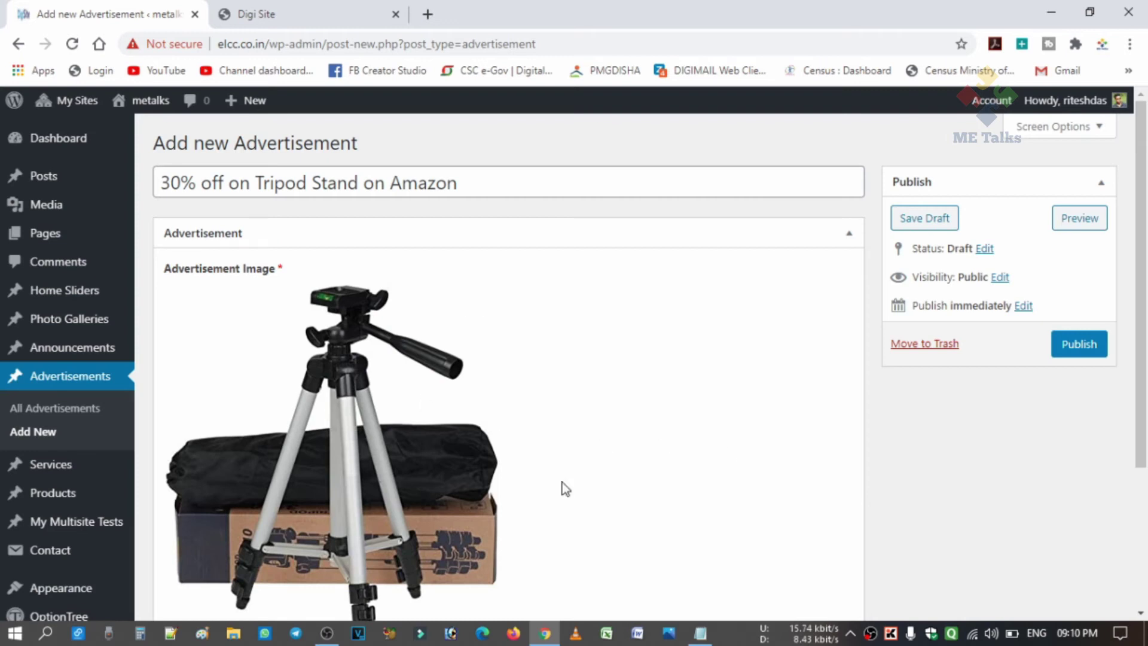
pyautogui.scroll(-3, 496, 466)
pyautogui.click(403, 518)
pyautogui.click(700, 632)
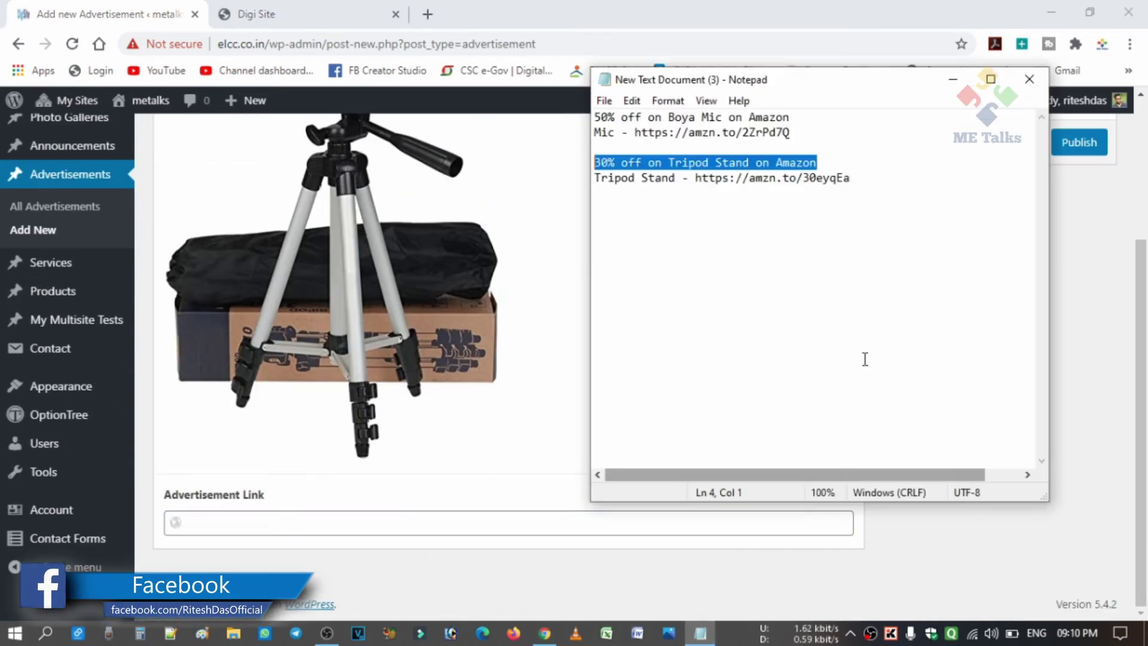
pyautogui.moveTo(858, 179); pyautogui.dragTo(695, 182)
pyautogui.hotkey('ctrl', 'c')
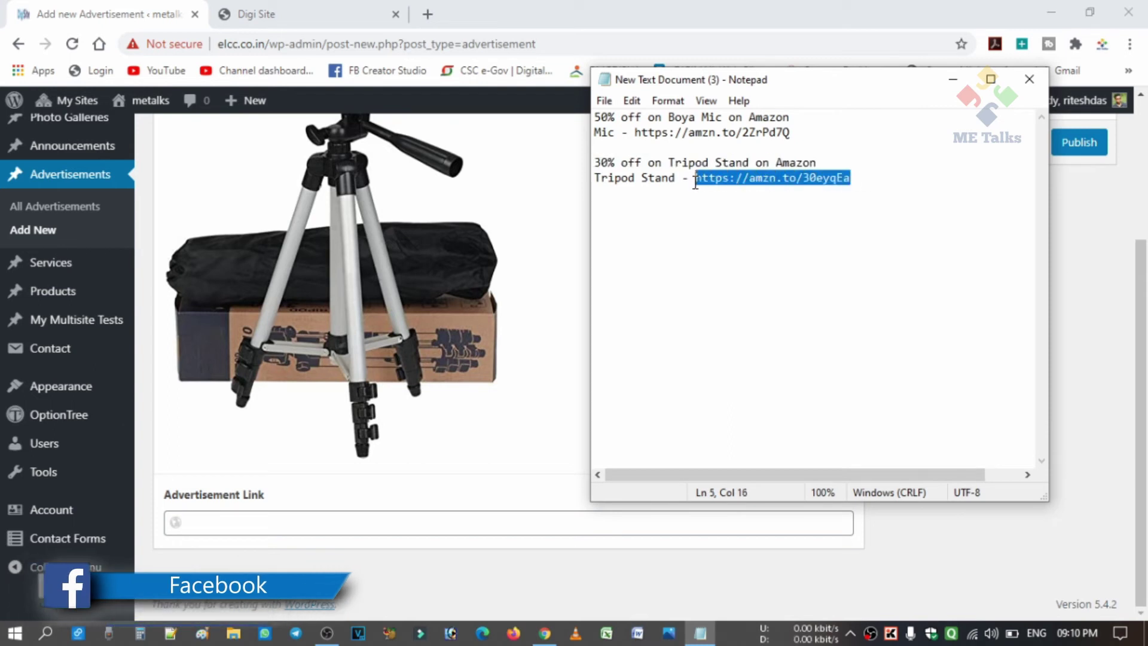
pyautogui.click(499, 517)
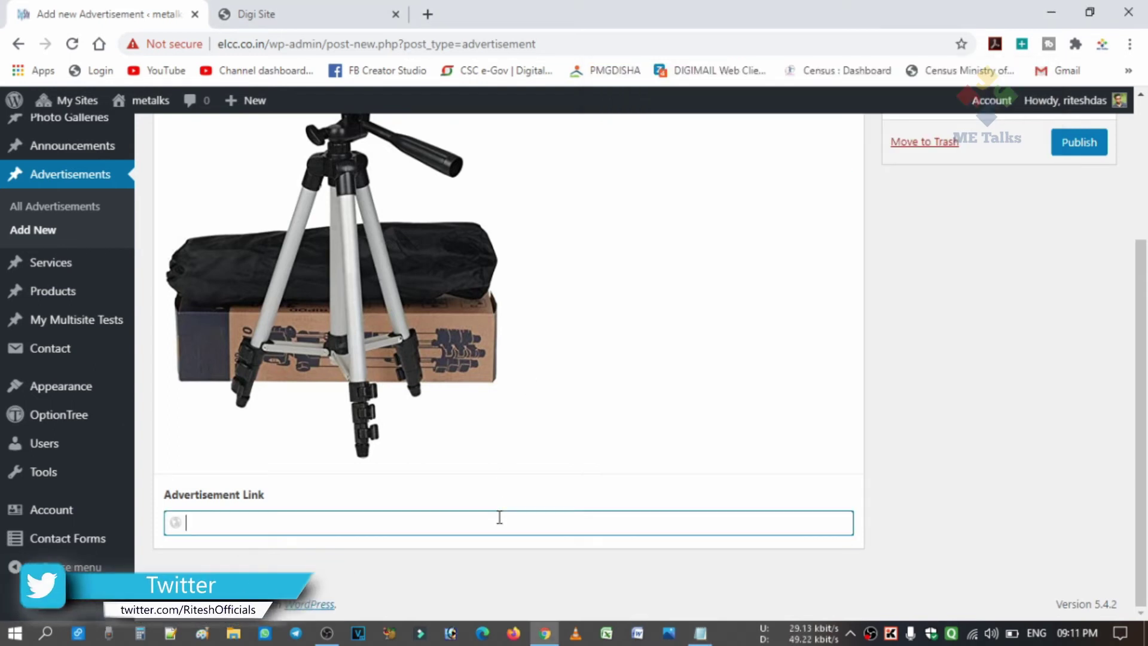
pyautogui.hotkey('ctrl', 'v')
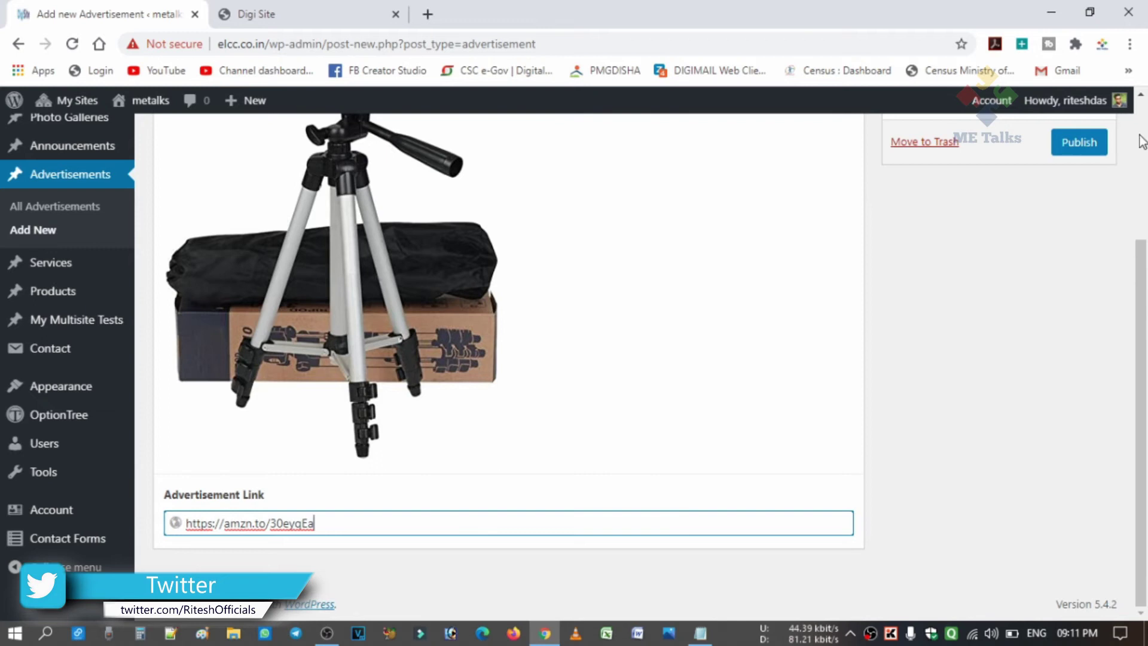
pyautogui.scroll(3, 1098, 392)
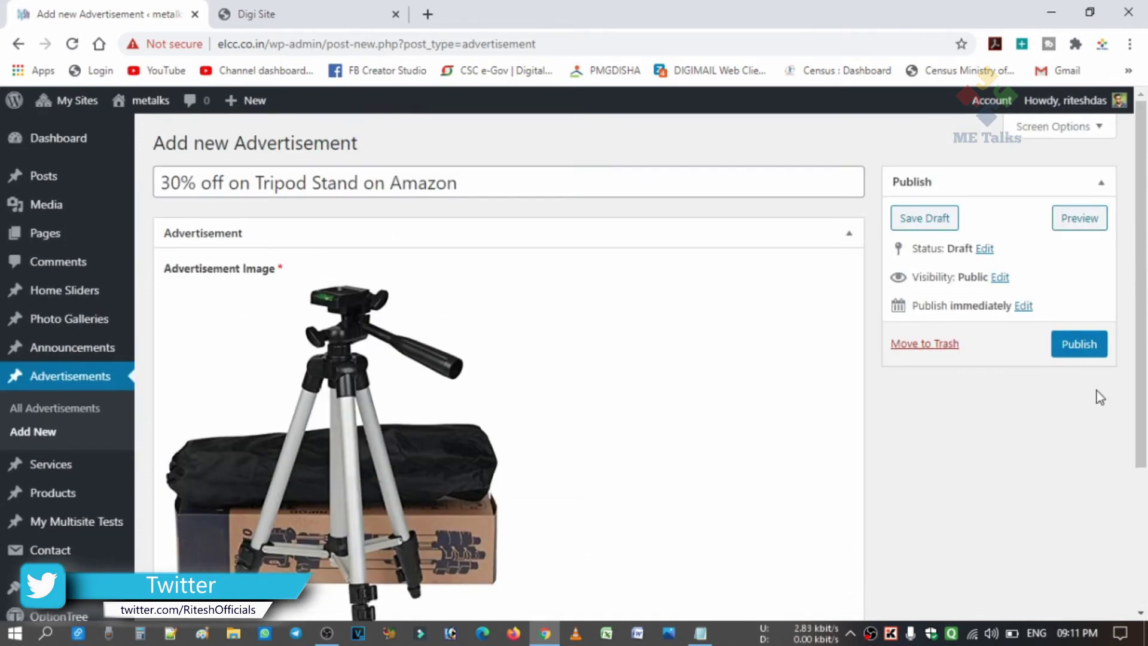
pyautogui.click(1088, 353)
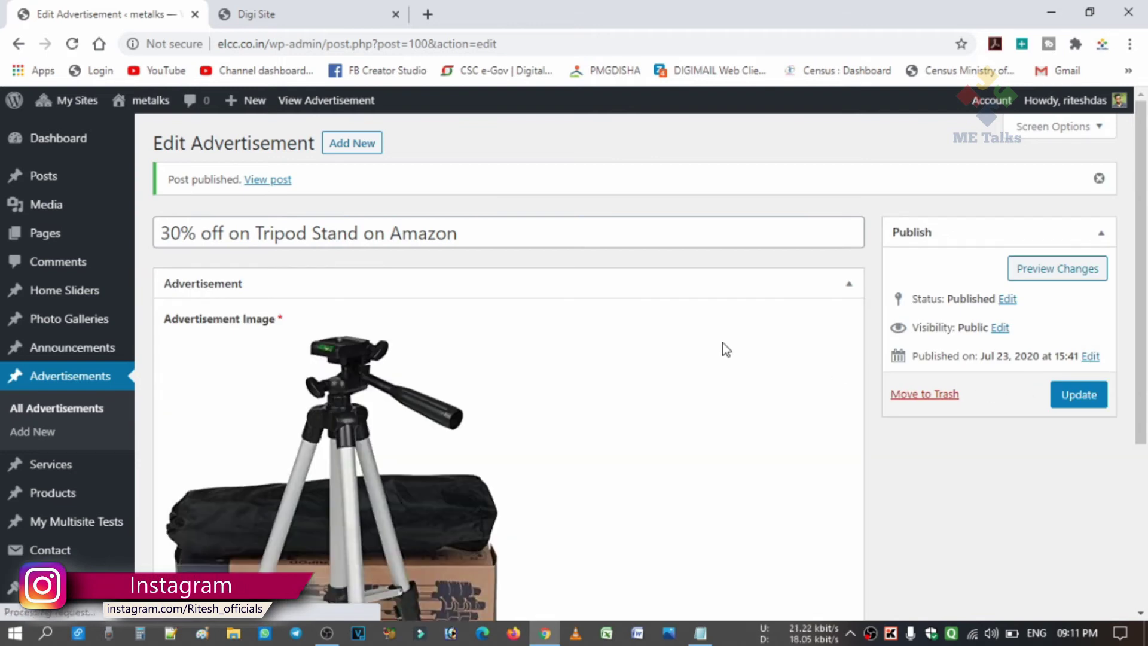
pyautogui.click(314, 13)
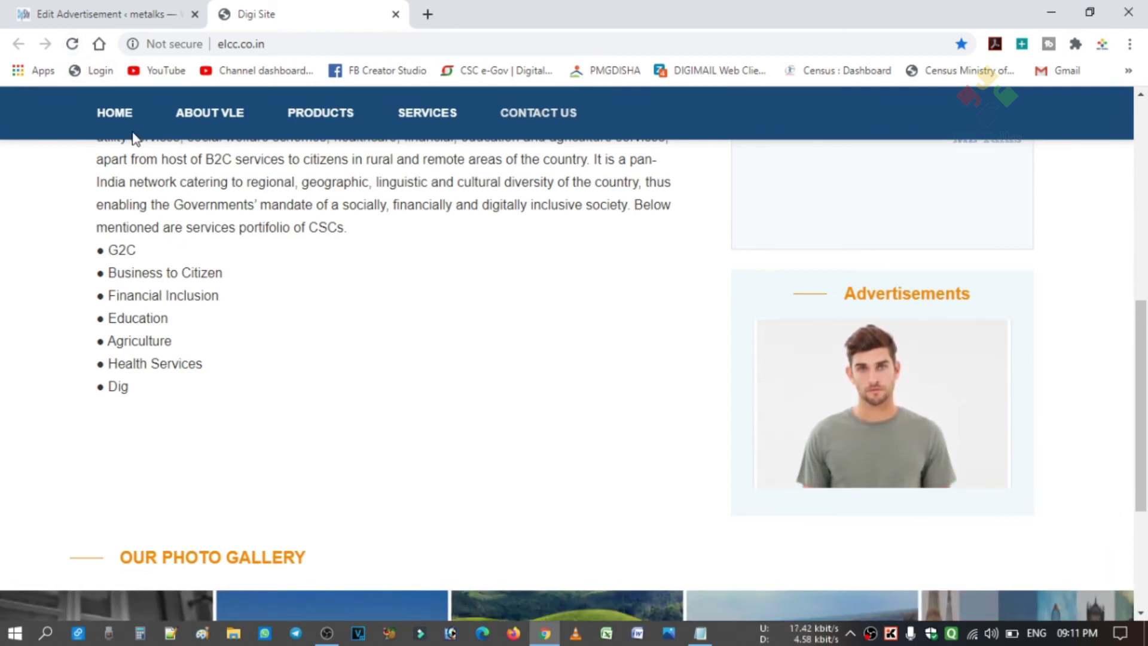
# Reload the Digi Site homepage and scroll to the Advertisements box to see the tripod and Boya Mic ads.
pyautogui.click(72, 43)
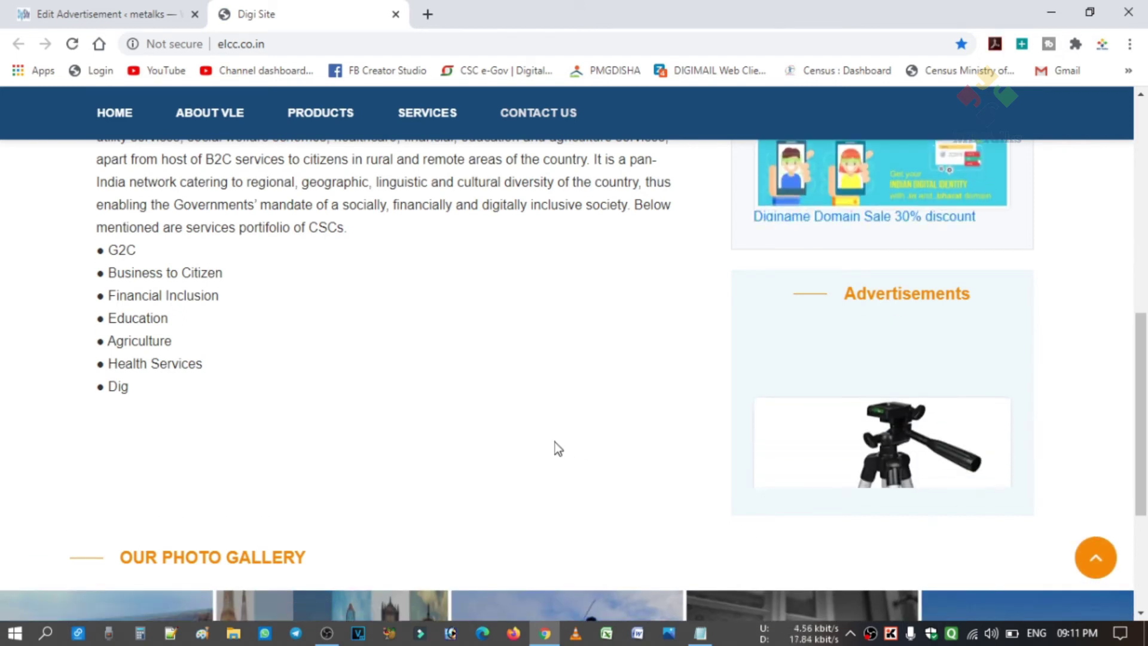
pyautogui.scroll(-1, 555, 448)
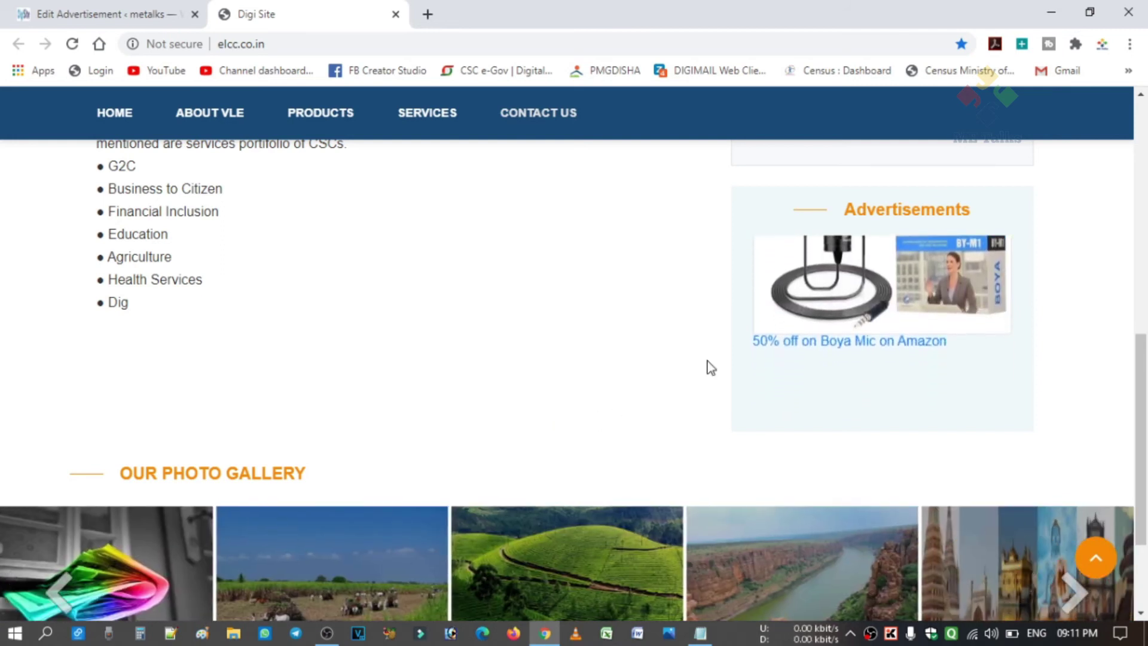
# Follow the Boya Mic ad to its Amazon product page, then return to the Digi Site homepage.
pyautogui.click(856, 343)
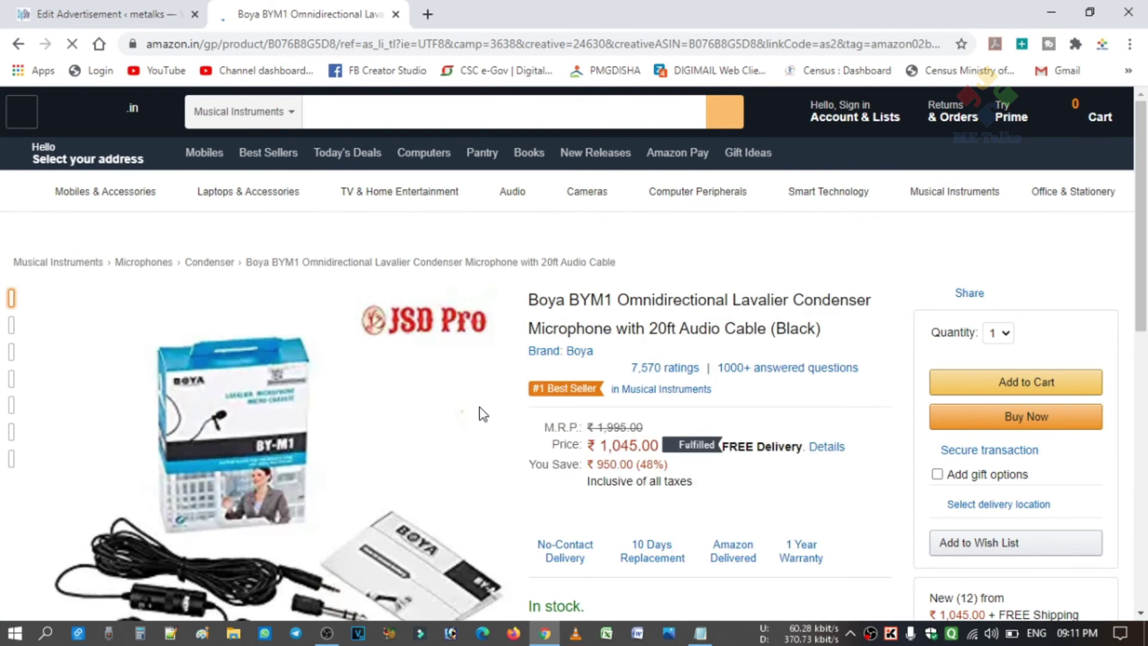
pyautogui.scroll(-3, 510, 463)
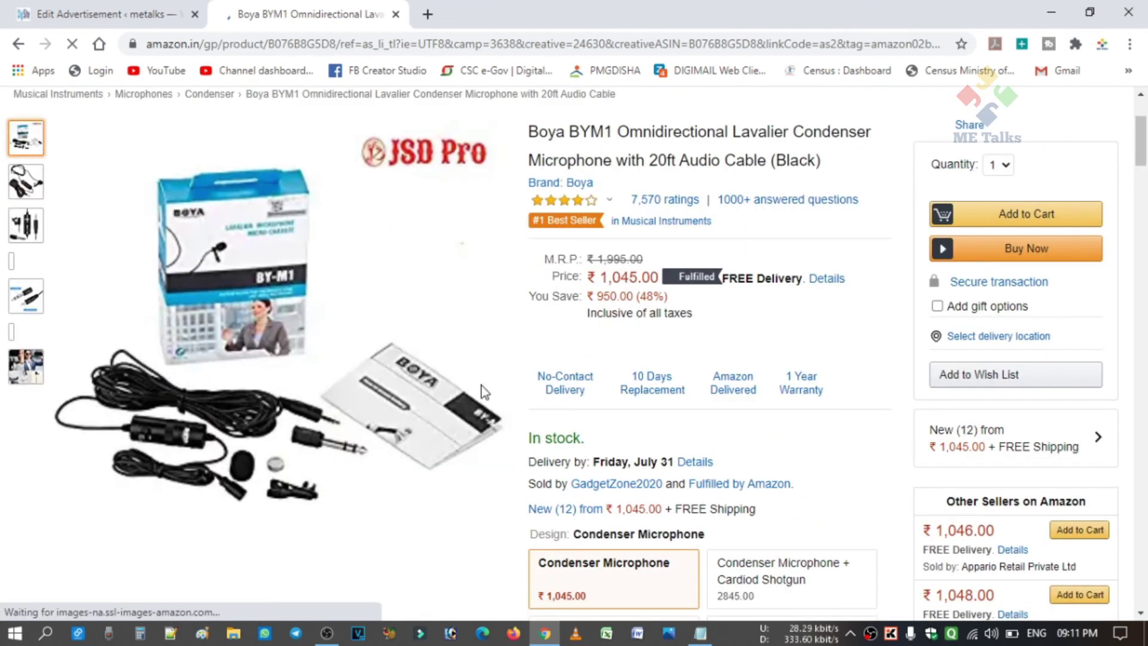
pyautogui.click(20, 46)
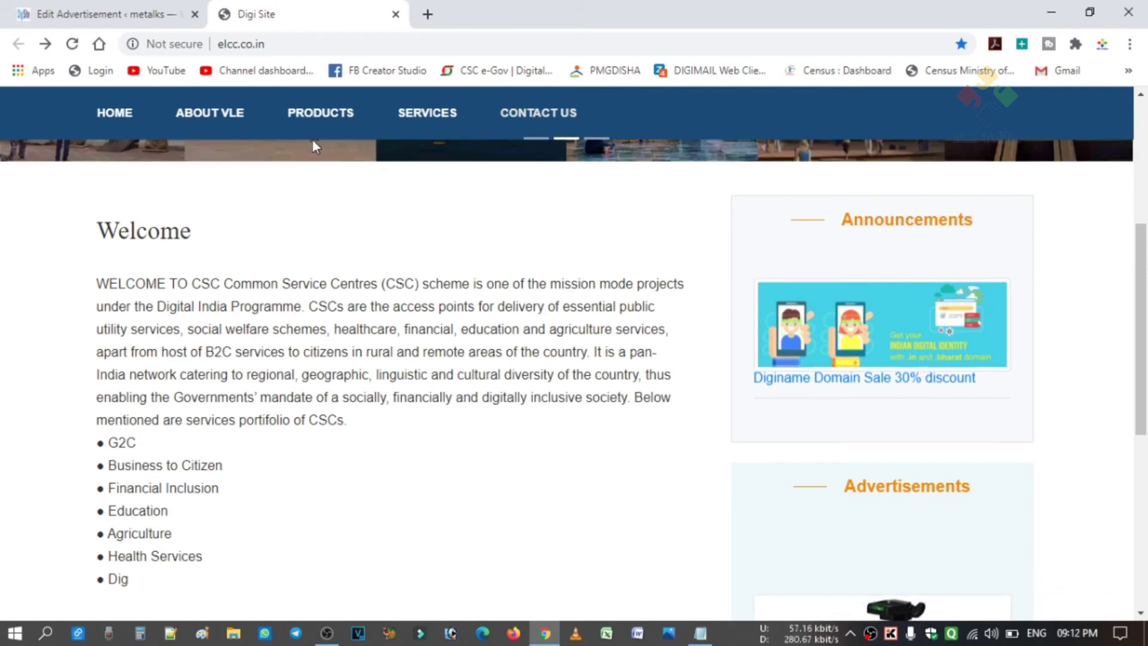
# From the admin Announcements list, open 'Diginame Domain Sale 30% discount' for editing.
pyautogui.click(94, 16)
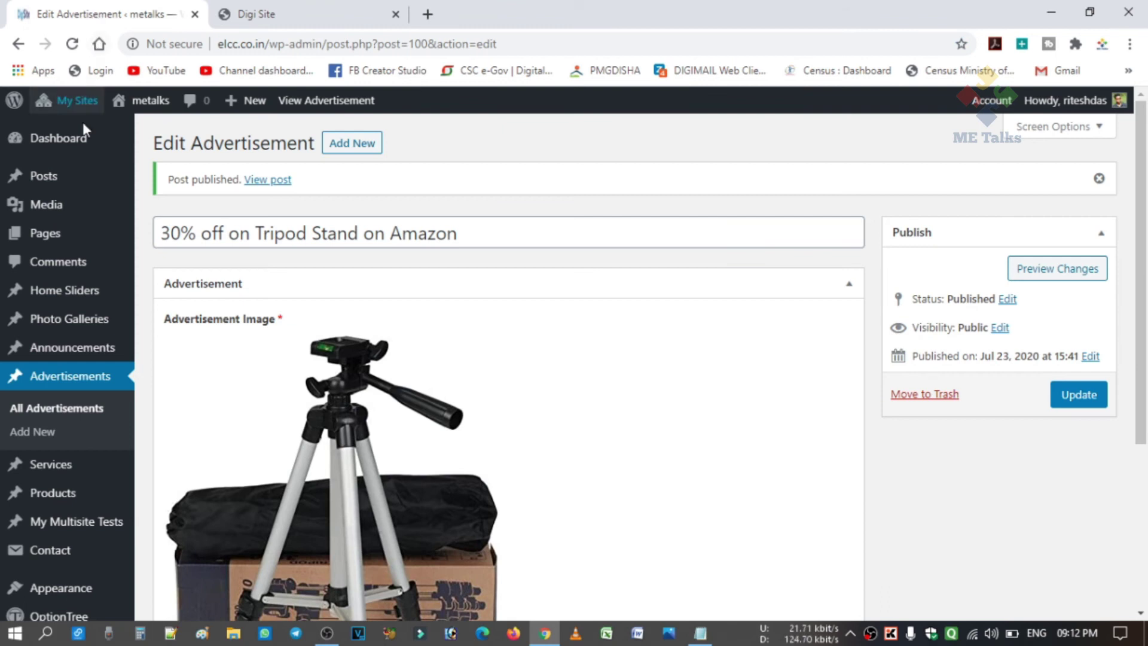
pyautogui.moveTo(48, 355)
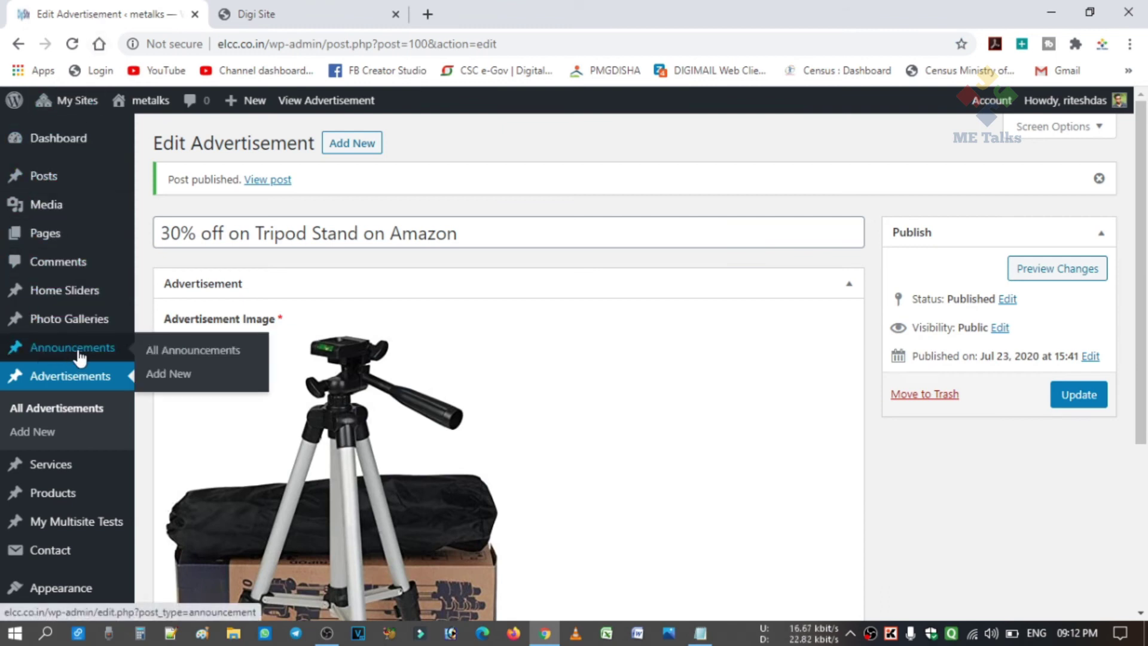
pyautogui.click(54, 352)
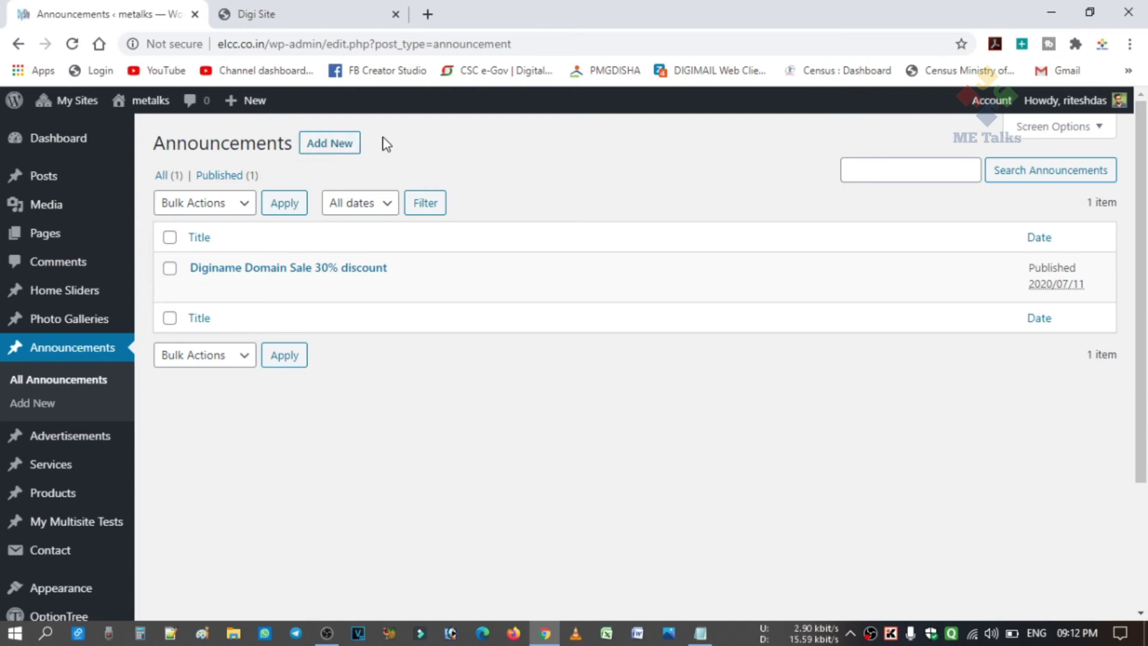
pyautogui.moveTo(377, 271)
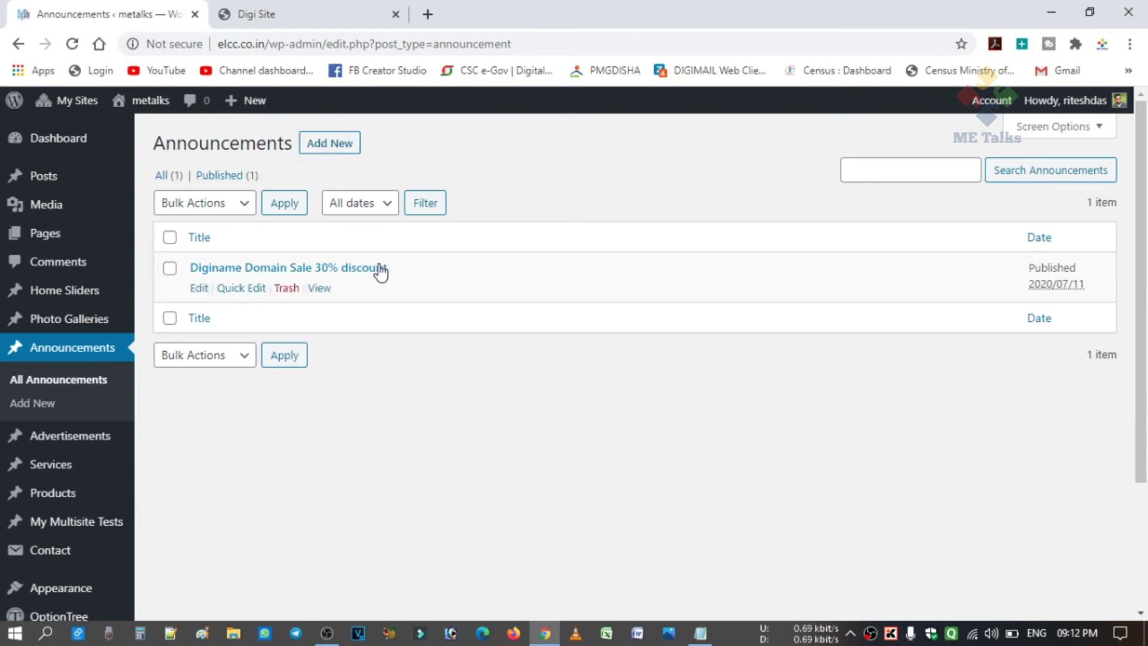
pyautogui.click(201, 289)
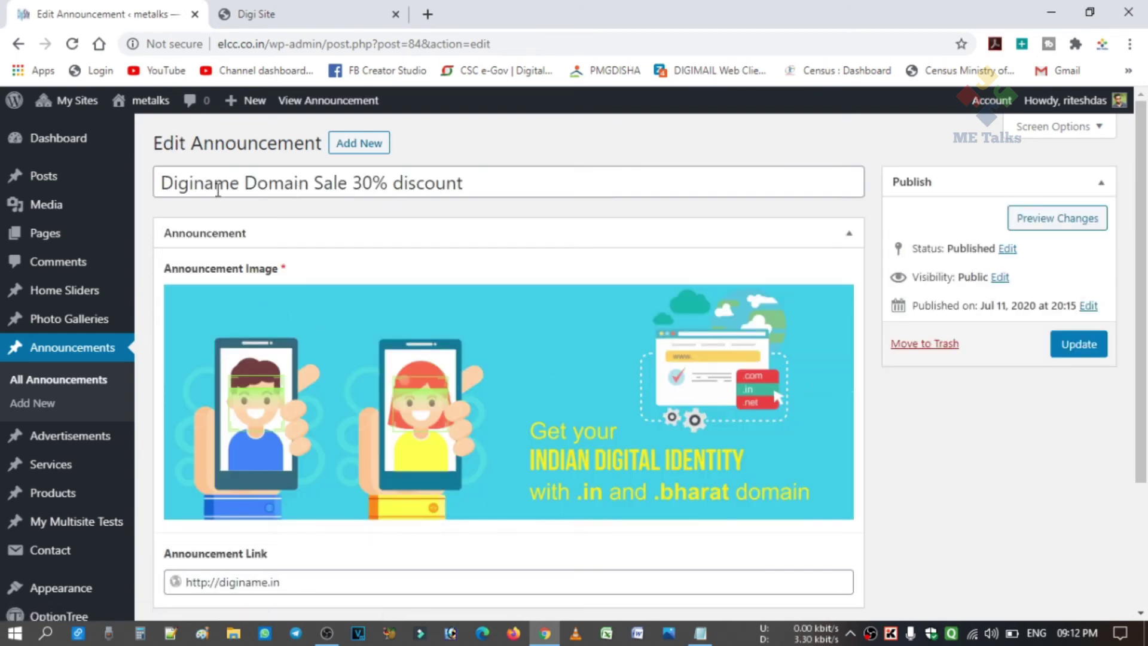
# Retitle the announcement 'Purchase grocery from CSC egrammen store' and replace its image with the uploaded 'csc e store' file.
pyautogui.moveTo(486, 184); pyautogui.dragTo(154, 189)
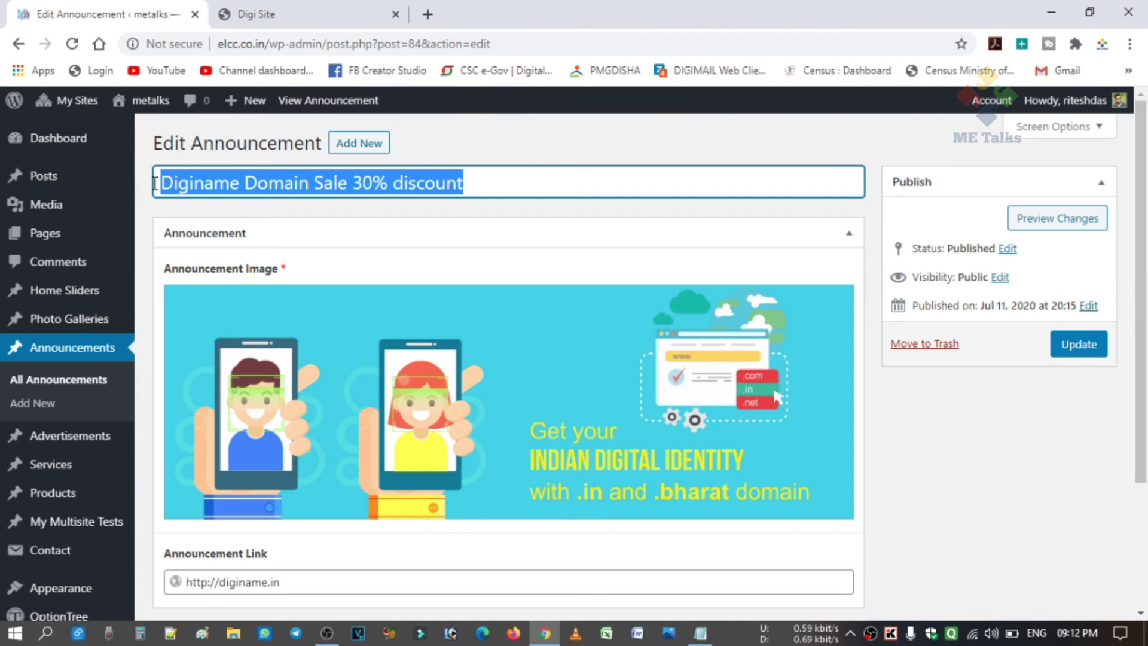
pyautogui.write('Purchase gr')
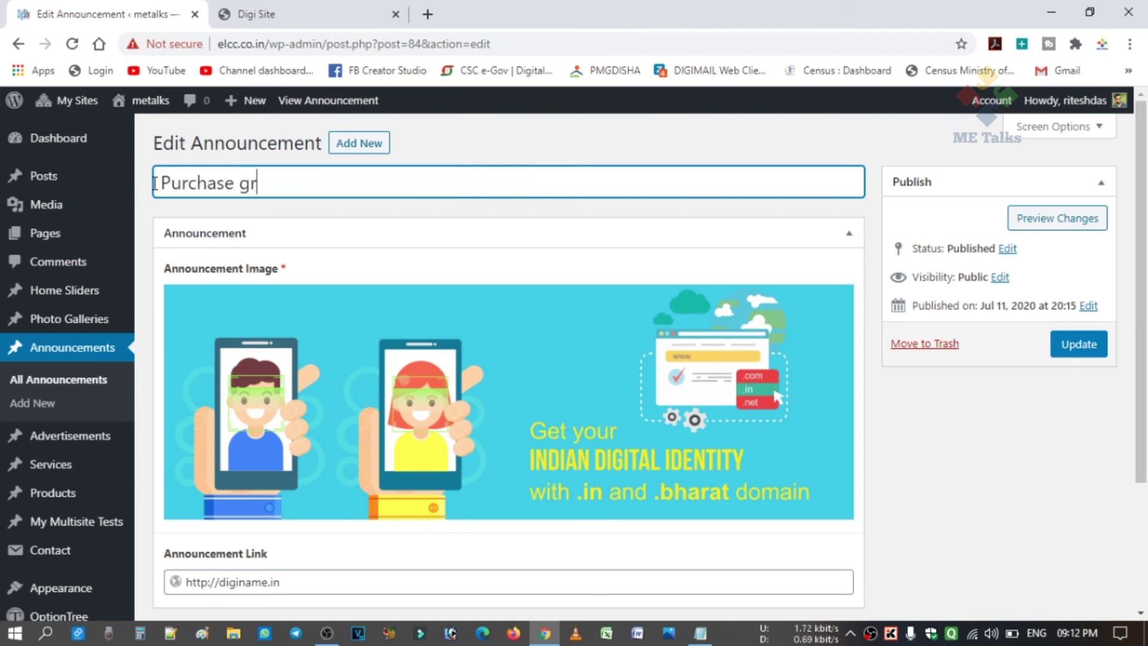
pyautogui.write('ocery from CSC egrammen store')
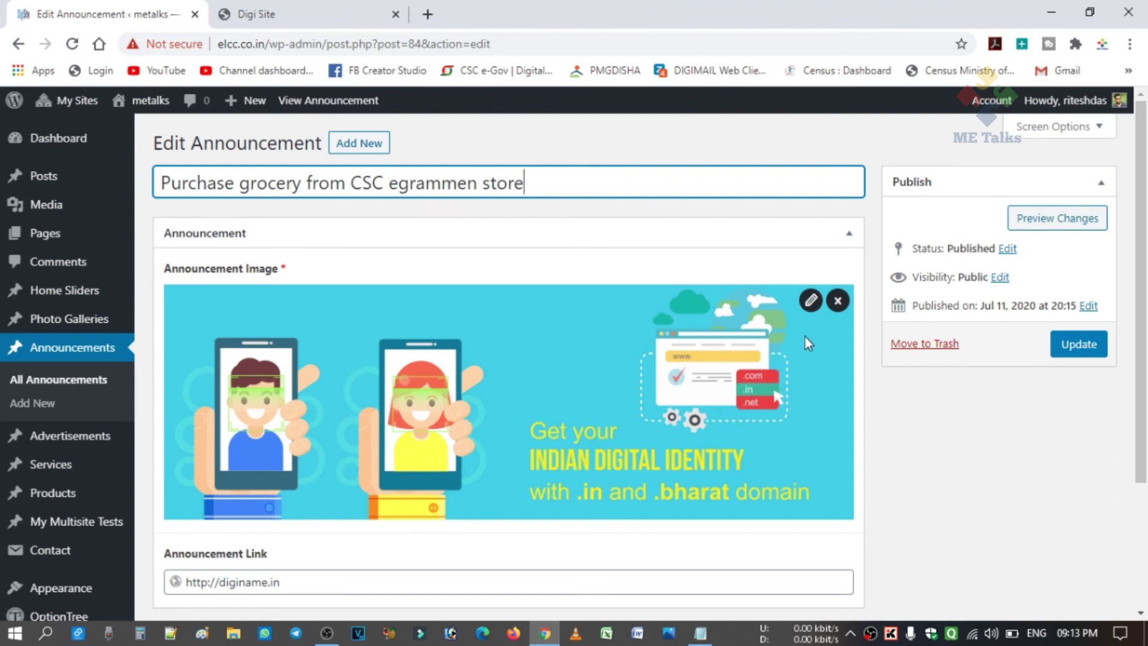
pyautogui.click(837, 301)
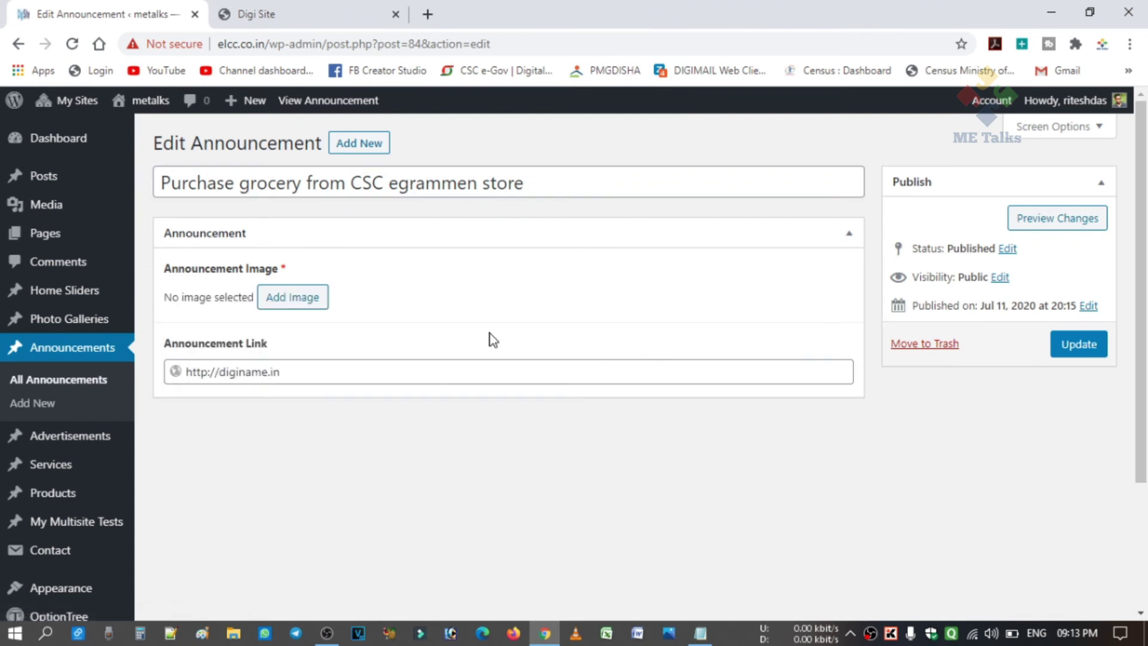
pyautogui.click(301, 310)
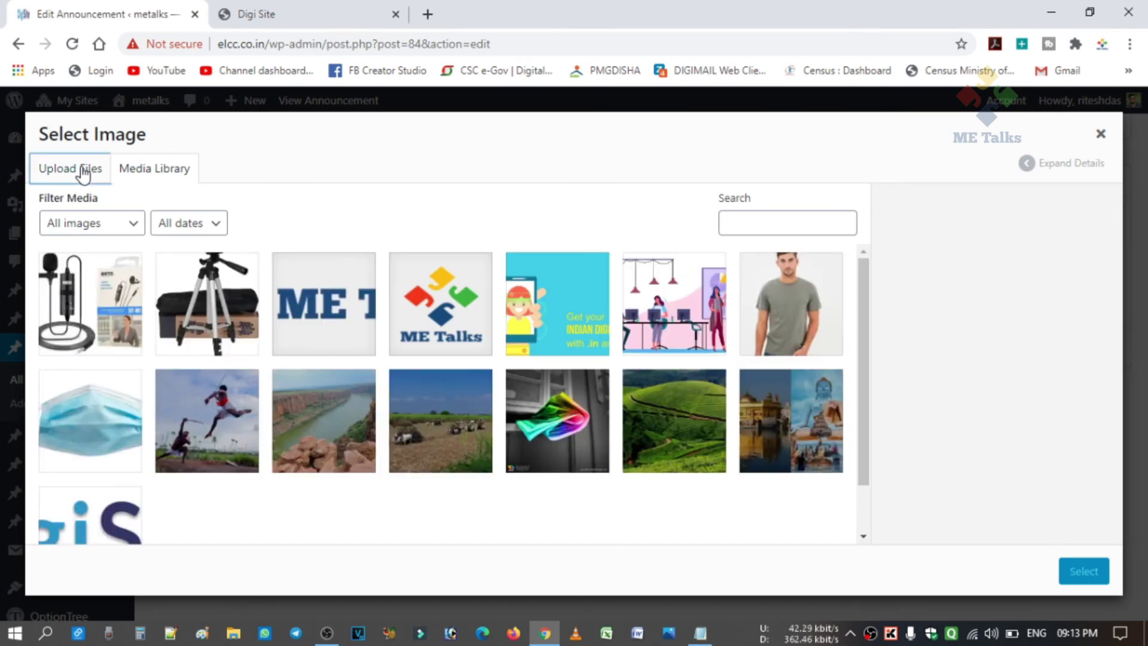
pyautogui.click(81, 171)
pyautogui.click(593, 383)
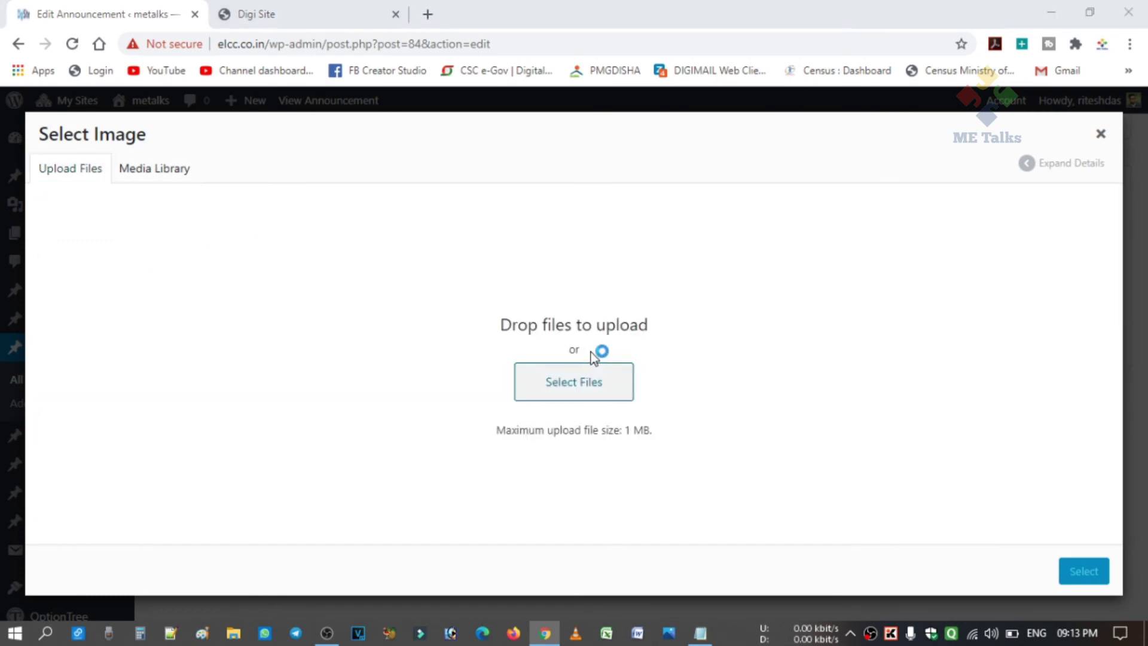
pyautogui.click(321, 157)
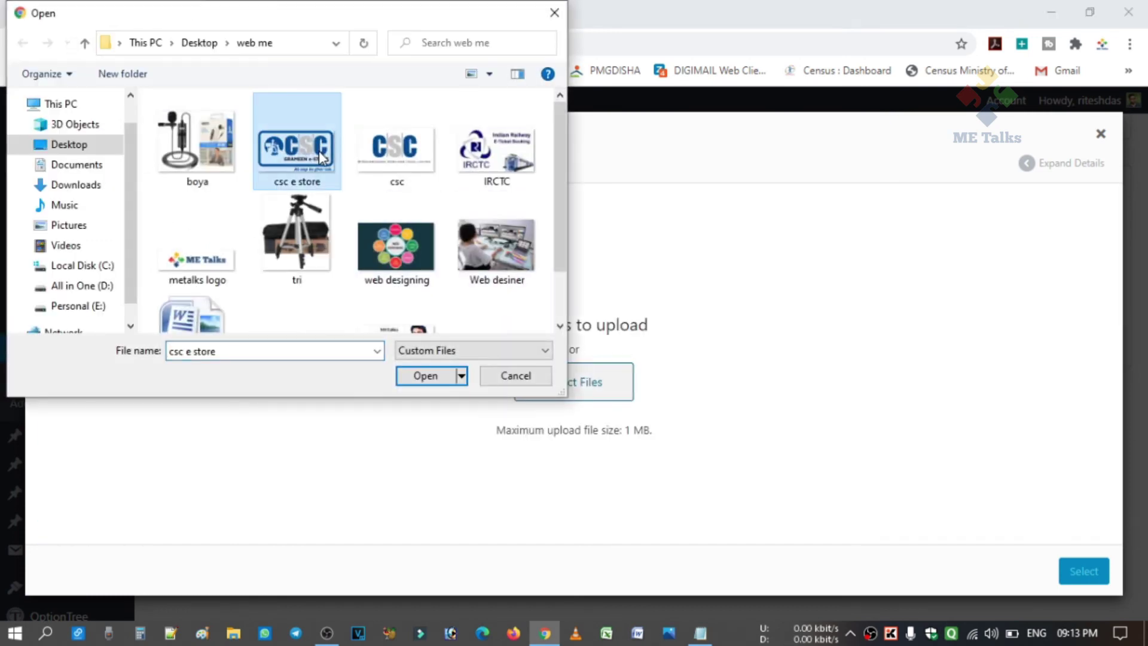
pyautogui.click(425, 375)
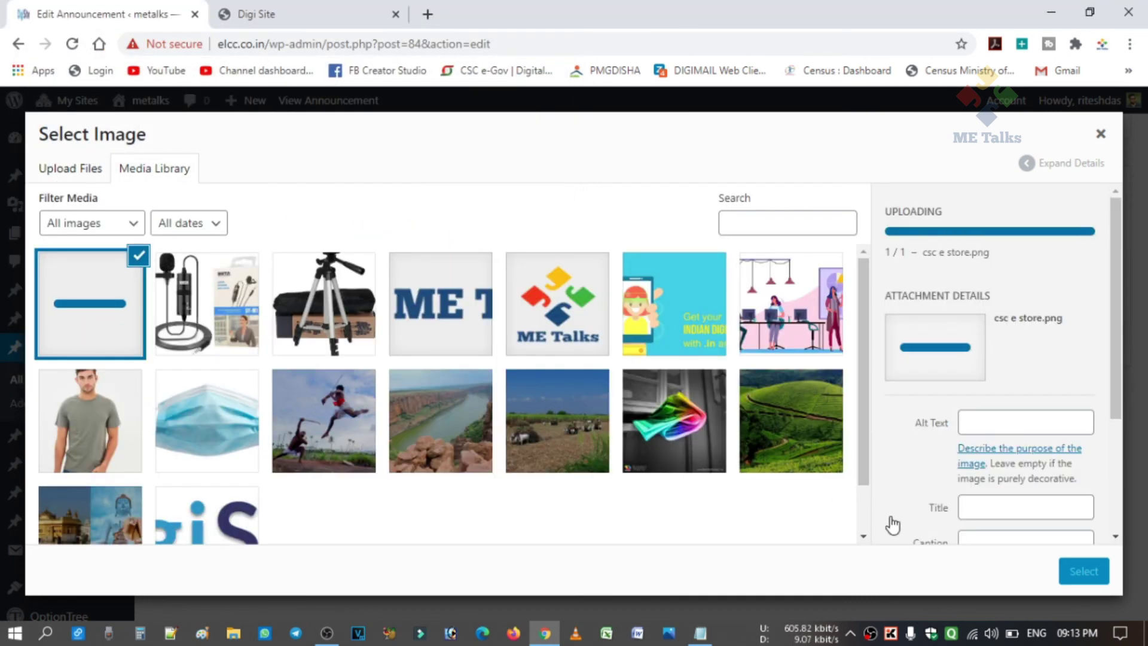
pyautogui.click(1083, 575)
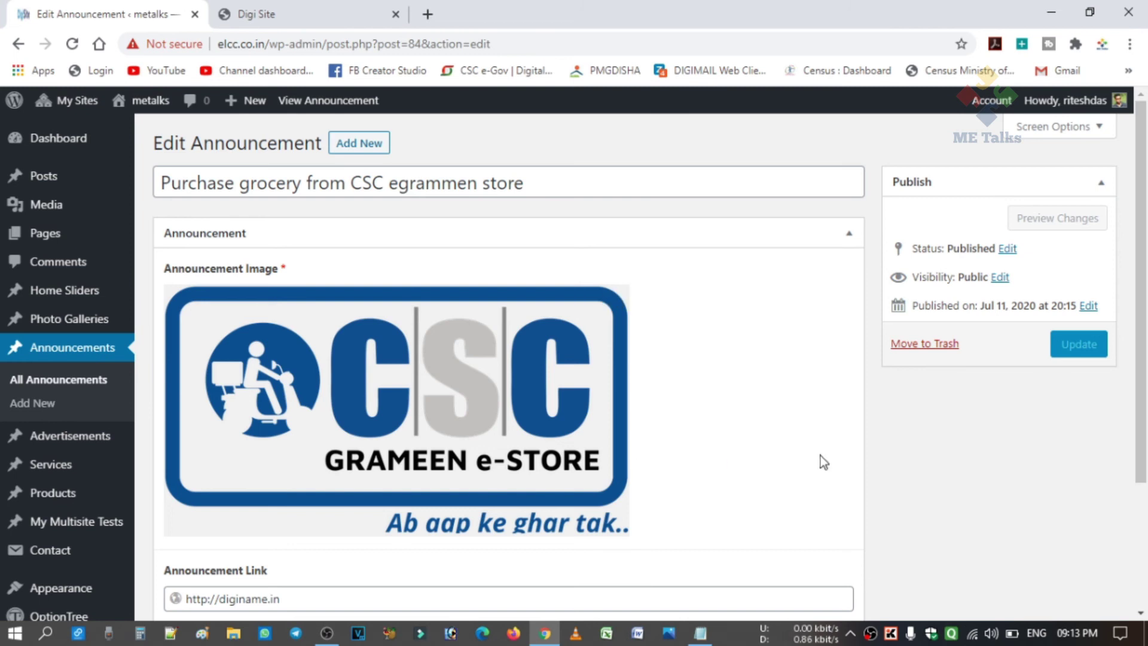
# Replace the Announcement Link with the pasted CSC e-Store Play Store URL and update the post.
pyautogui.scroll(-3, 594, 500)
pyautogui.moveTo(305, 439); pyautogui.dragTo(157, 445)
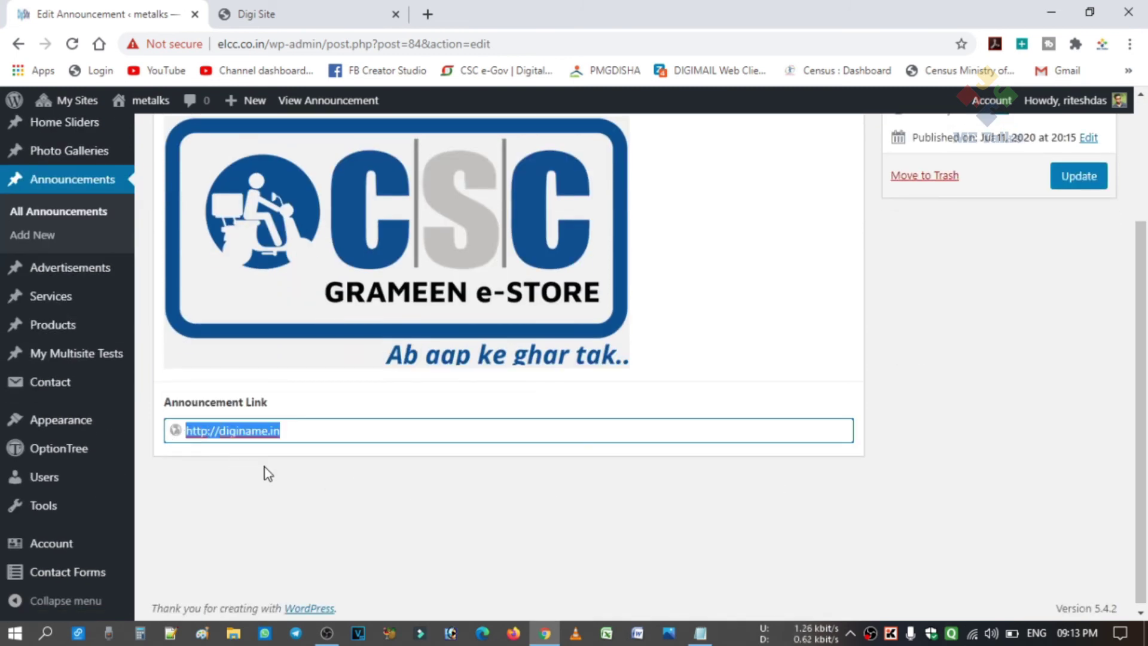
pyautogui.press('BackSpace')
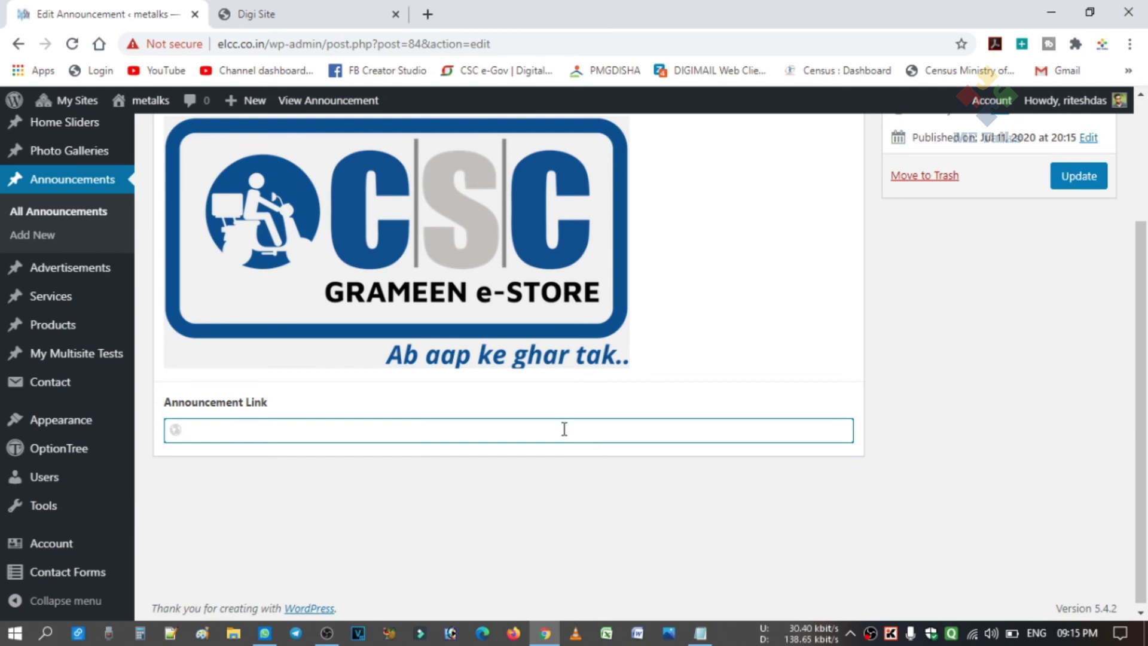
pyautogui.write('https://play.google.com/store/apps/details?id=com.migrocer.csc&hl=en_IN')
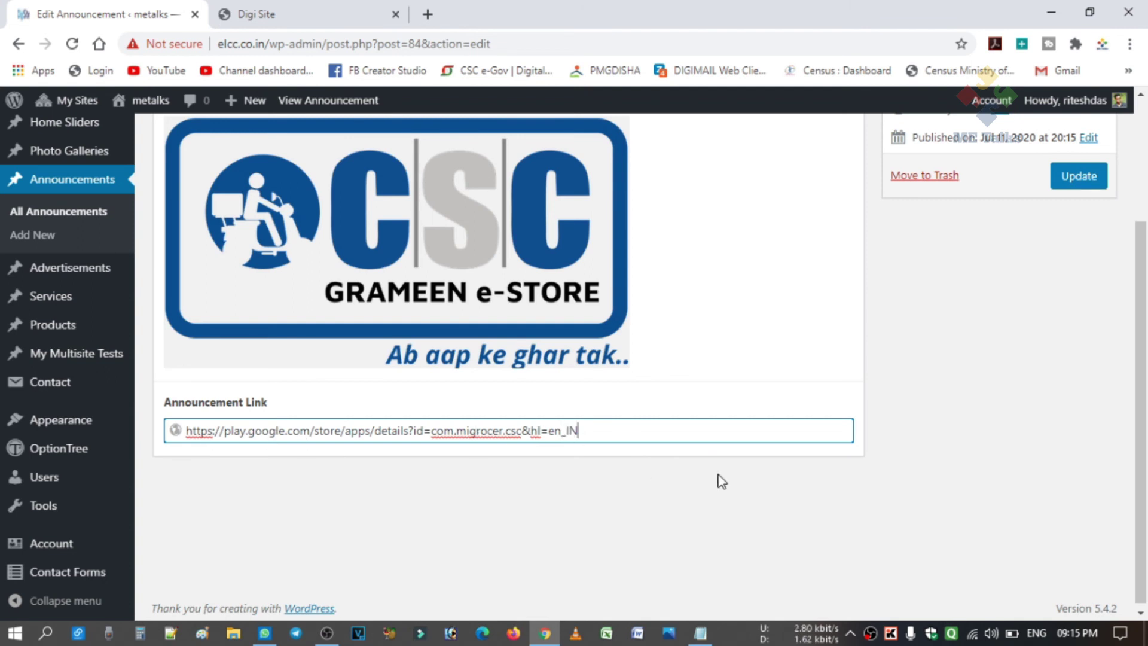
pyautogui.scroll(3, 722, 481)
pyautogui.click(1079, 352)
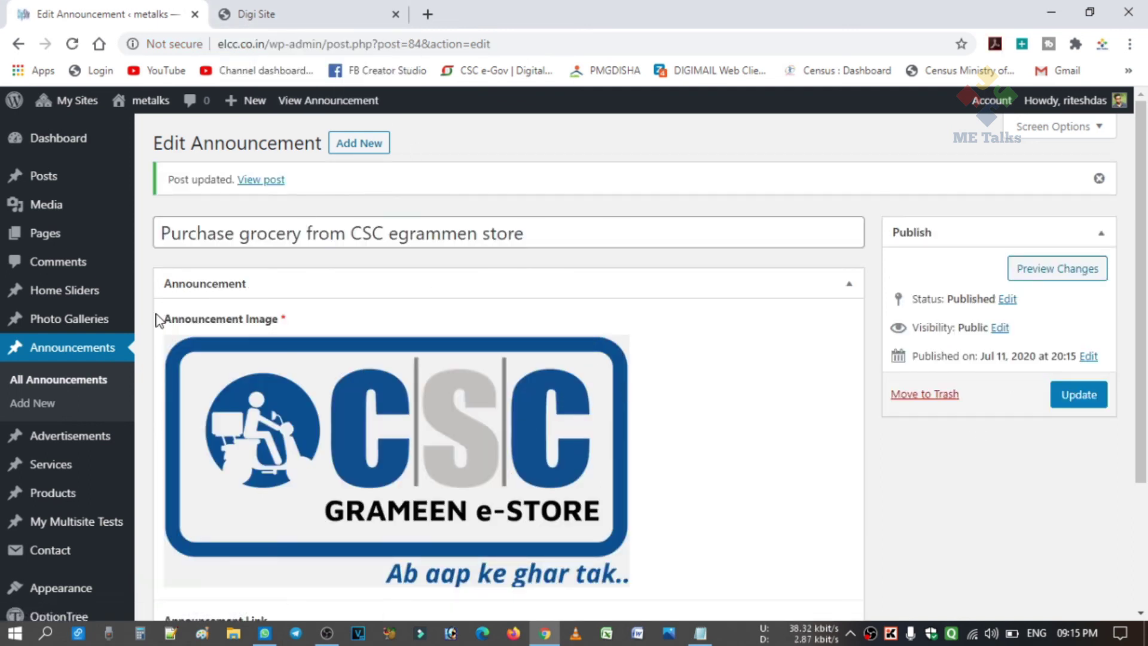
pyautogui.moveTo(316, 381)
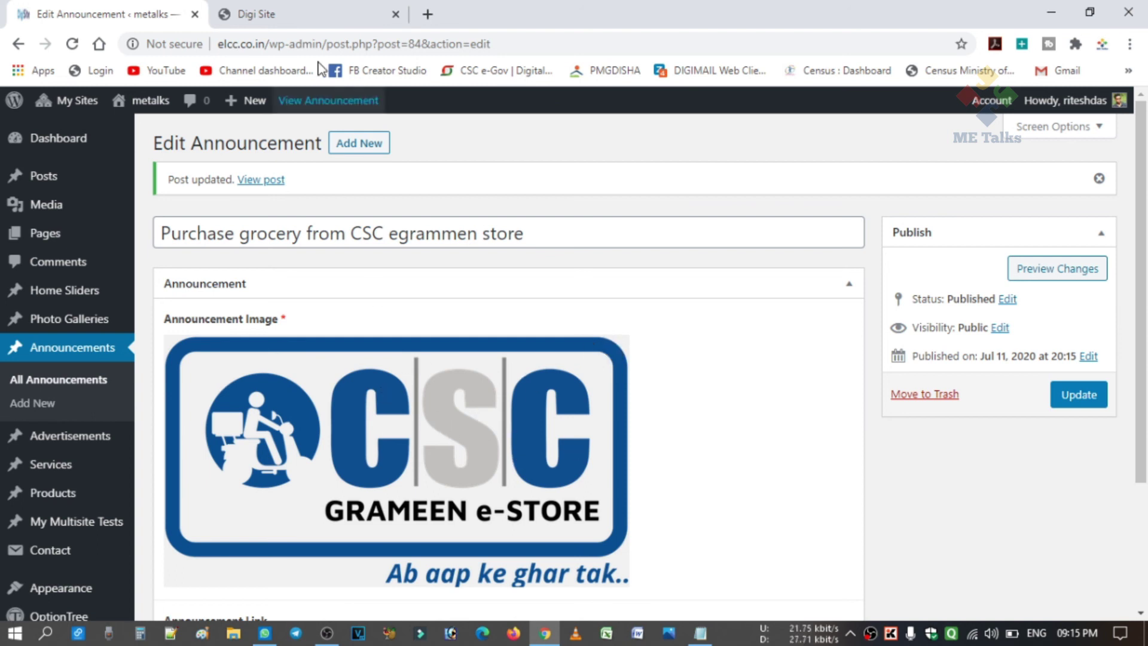
pyautogui.click(310, 12)
# Reload the Digi Site homepage to show the new CSC grocery announcement.
pyautogui.scroll(3, 820, 400)
pyautogui.scroll(-3, 821, 400)
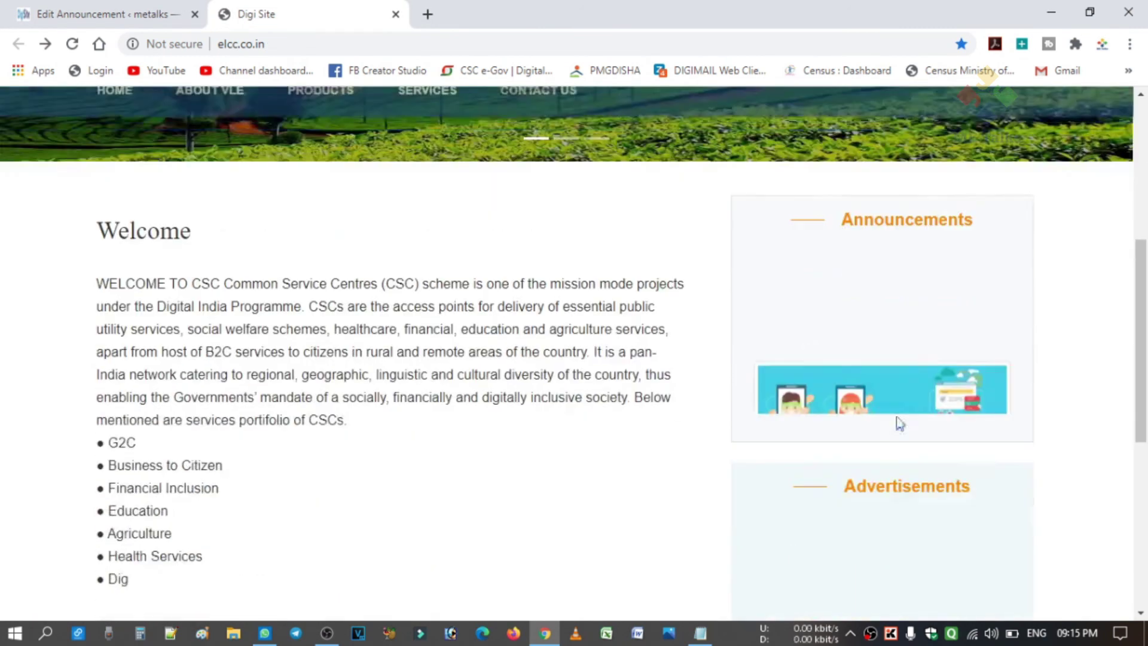
pyautogui.click(72, 46)
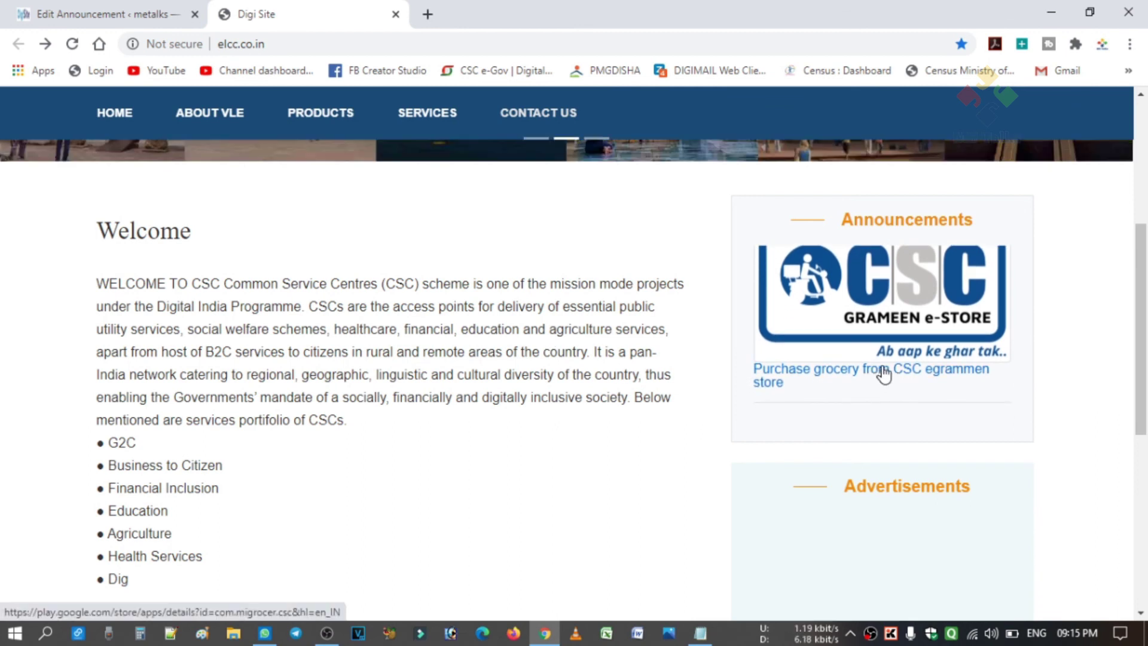
# Test the grocery announcement's link and scroll through the resulting page.
pyautogui.click(881, 376)
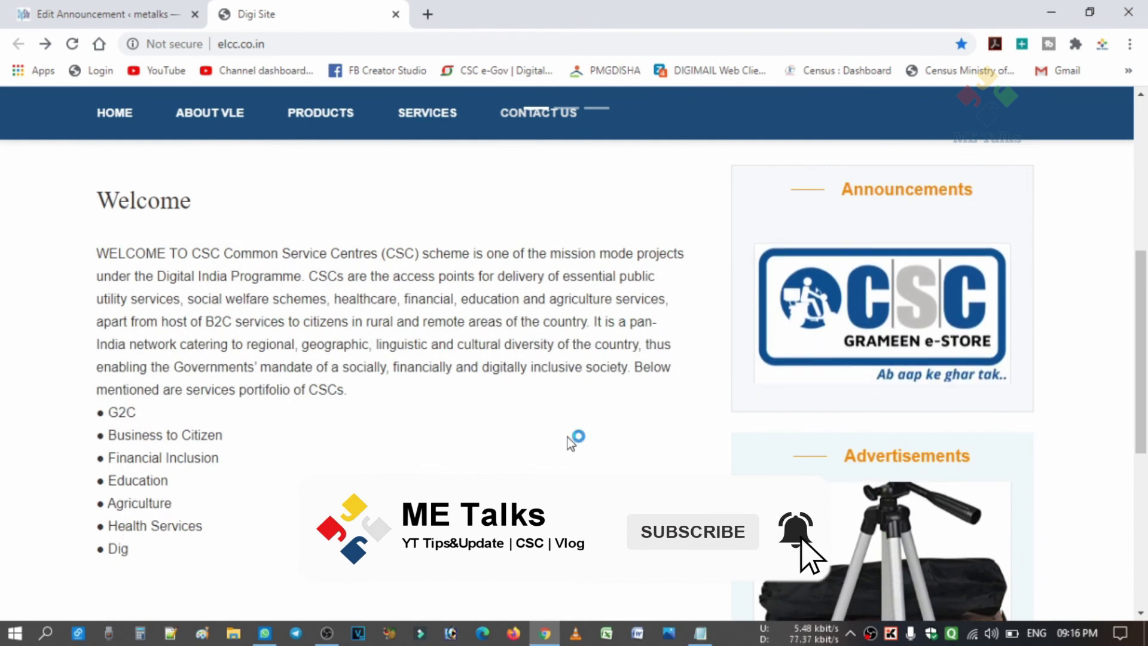
pyautogui.scroll(-2, 571, 442)
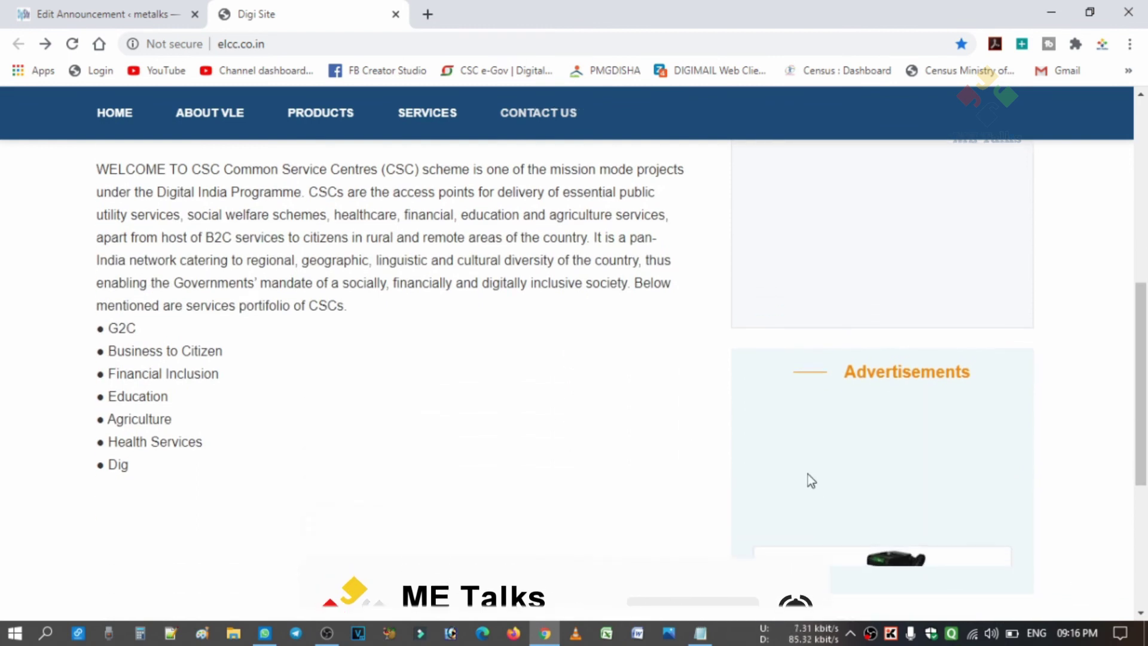
pyautogui.scroll(5, 467, 454)
pyautogui.scroll(2, 467, 454)
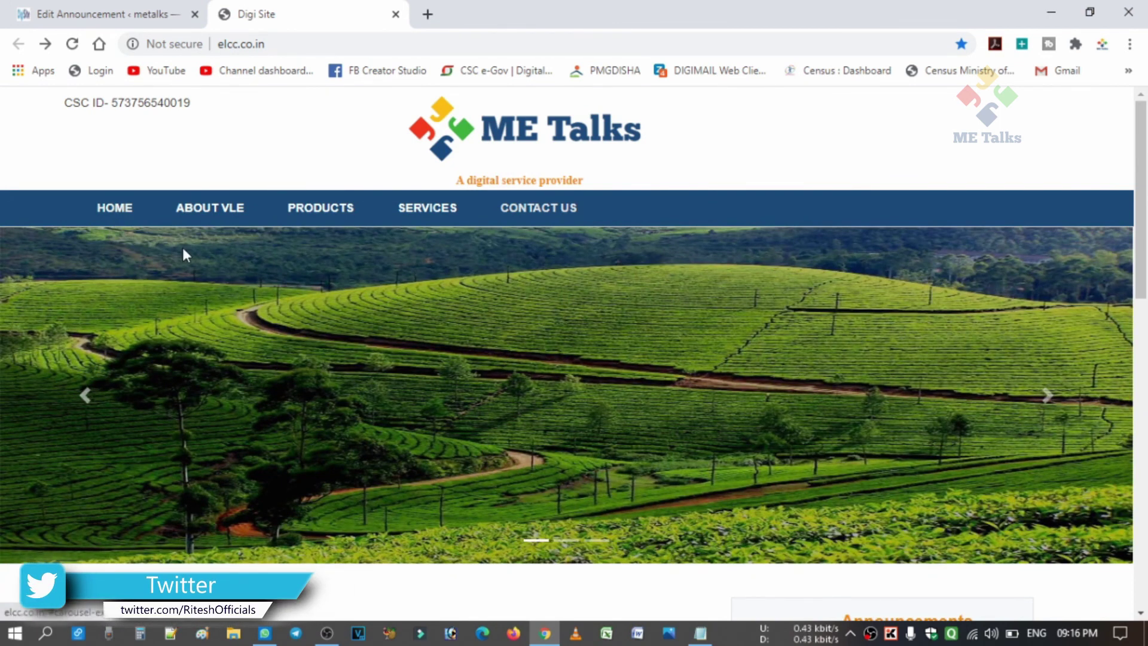
pyautogui.scroll(-1, 483, 346)
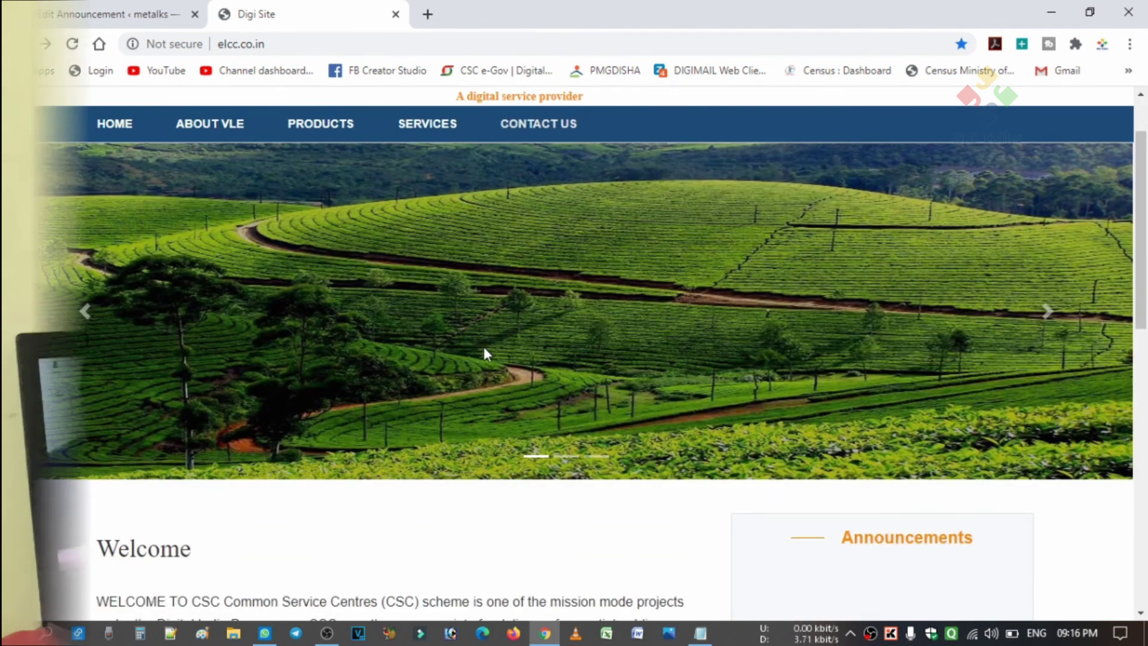
pyautogui.scroll(-5, 483, 347)
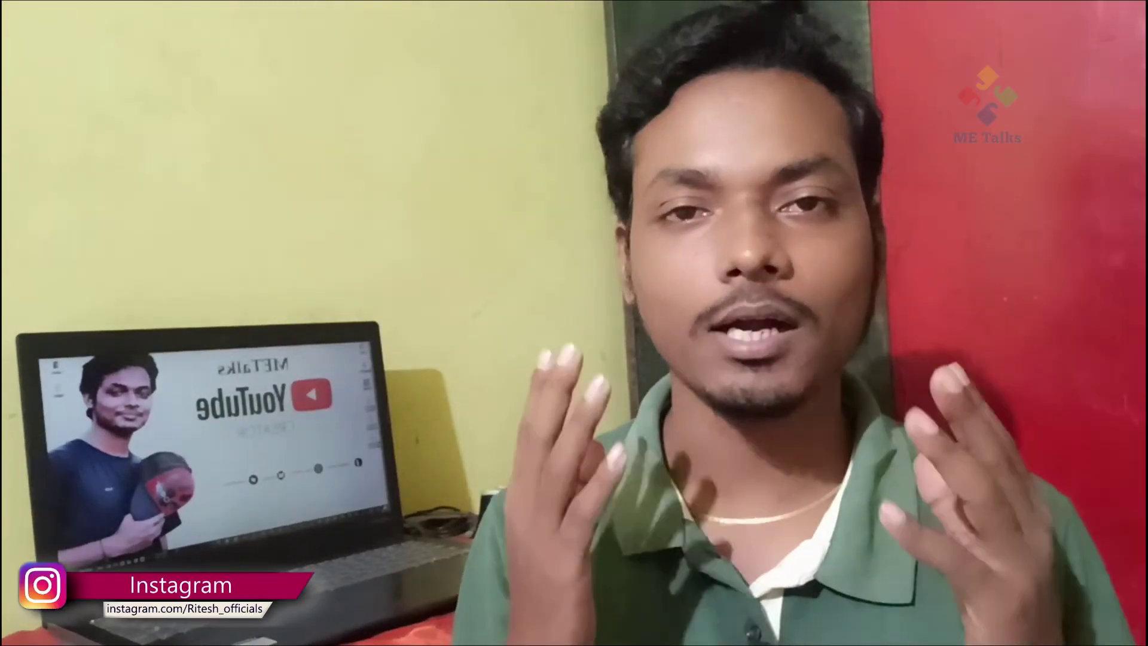